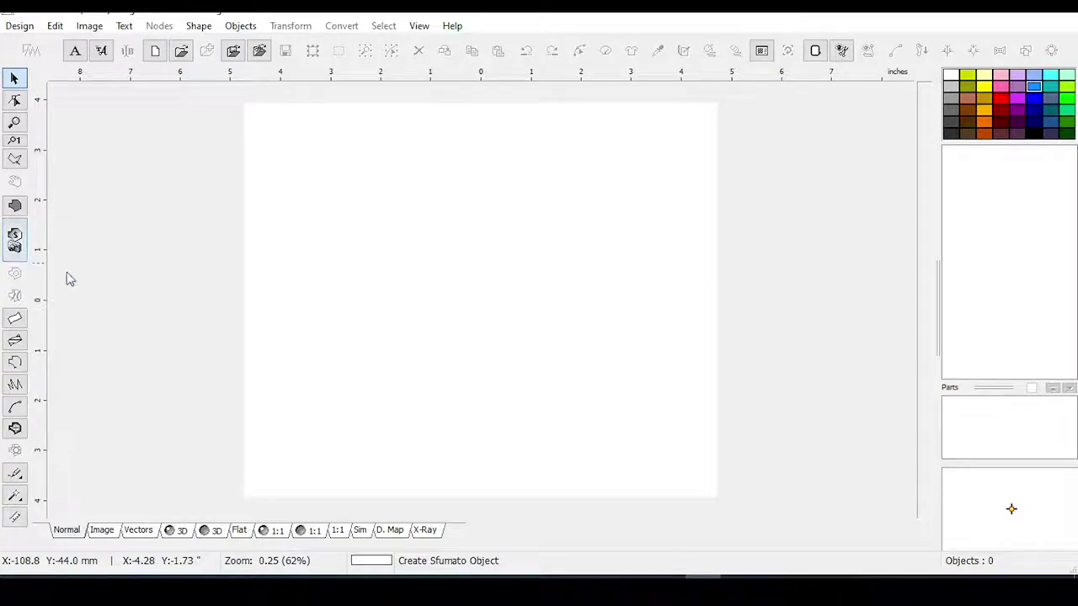
- Choose the Janome M1 Hoop 9.4 x 7.9" as the hoop size and save it as the default
{"action": "left_click", "coordinate": [8, 231]}
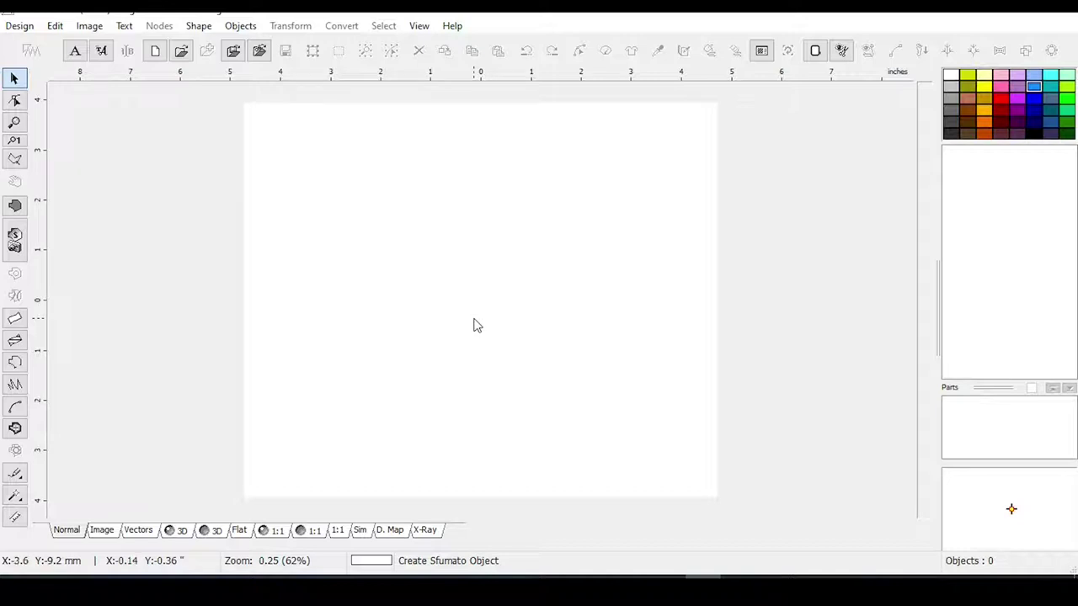
{"action": "left_click", "coordinate": [814, 51]}
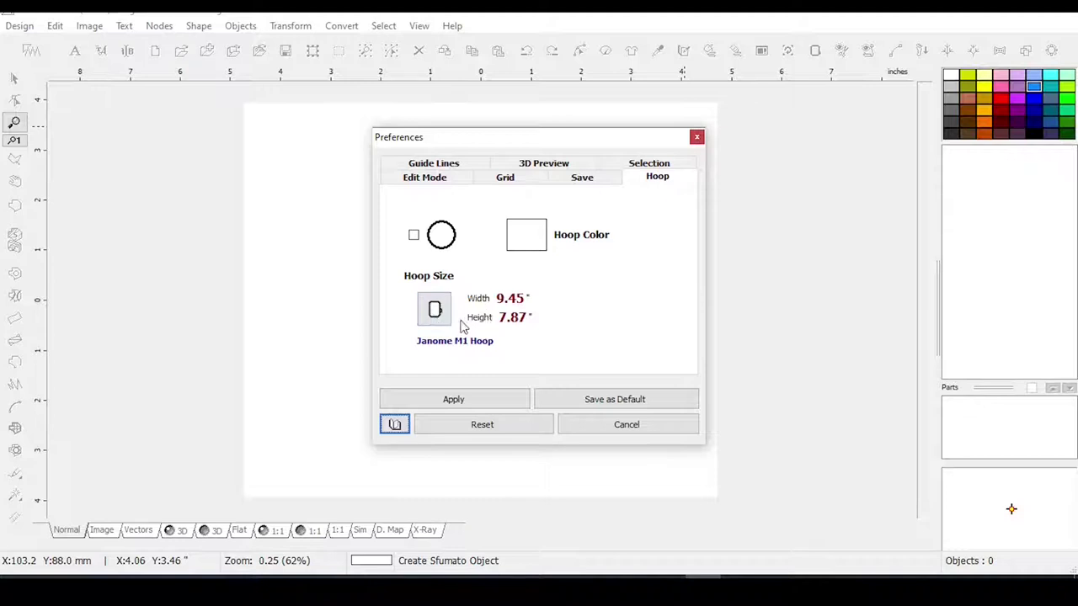
{"action": "left_click", "coordinate": [435, 310]}
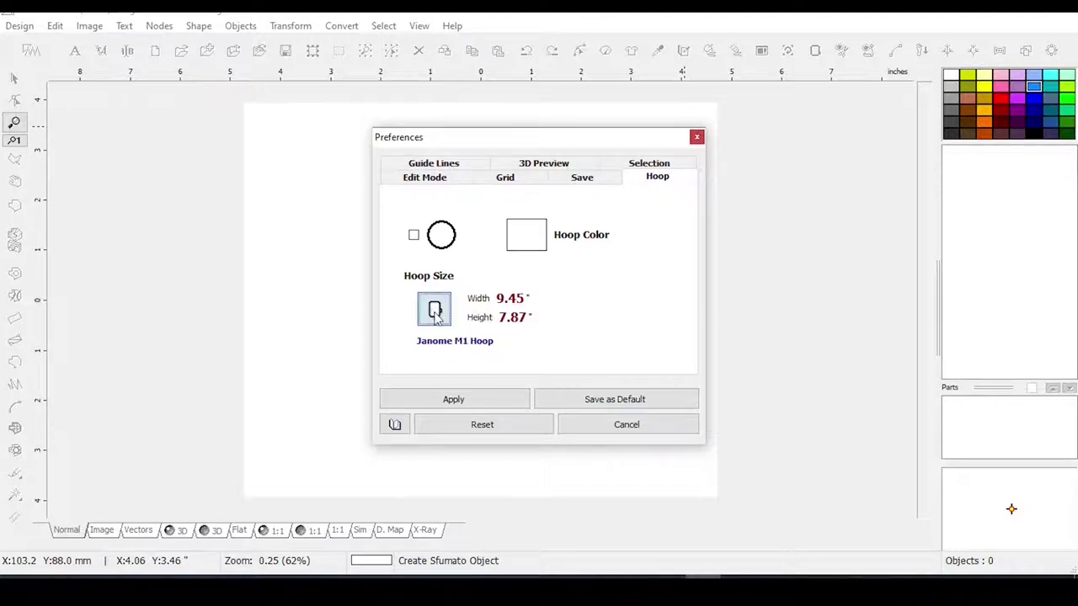
{"action": "left_click_drag", "start_coordinate": [684, 266], "coordinate": [671, 291]}
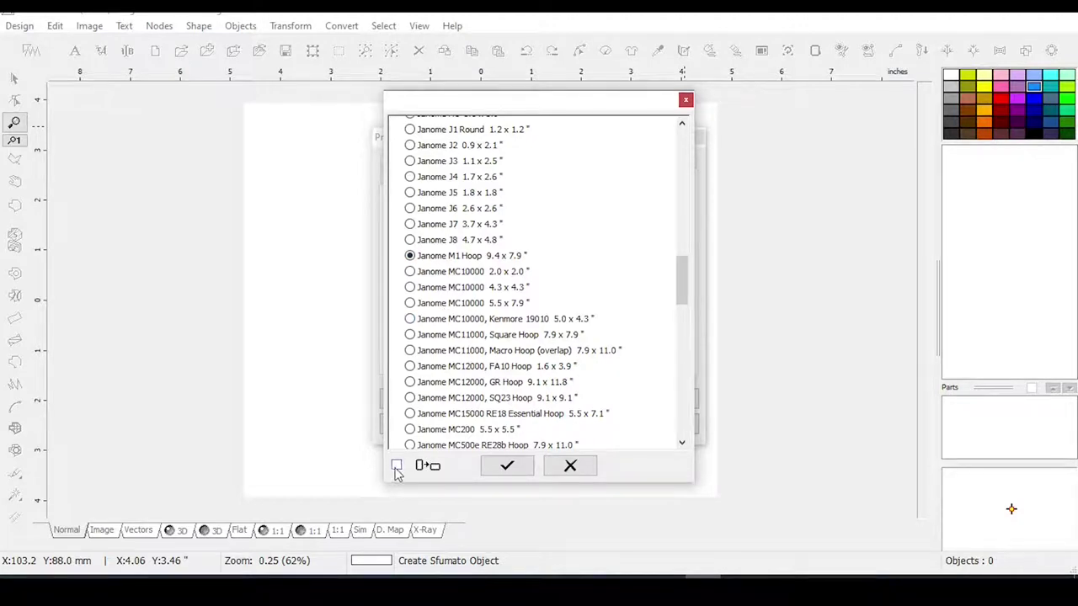
{"action": "left_click", "coordinate": [510, 468]}
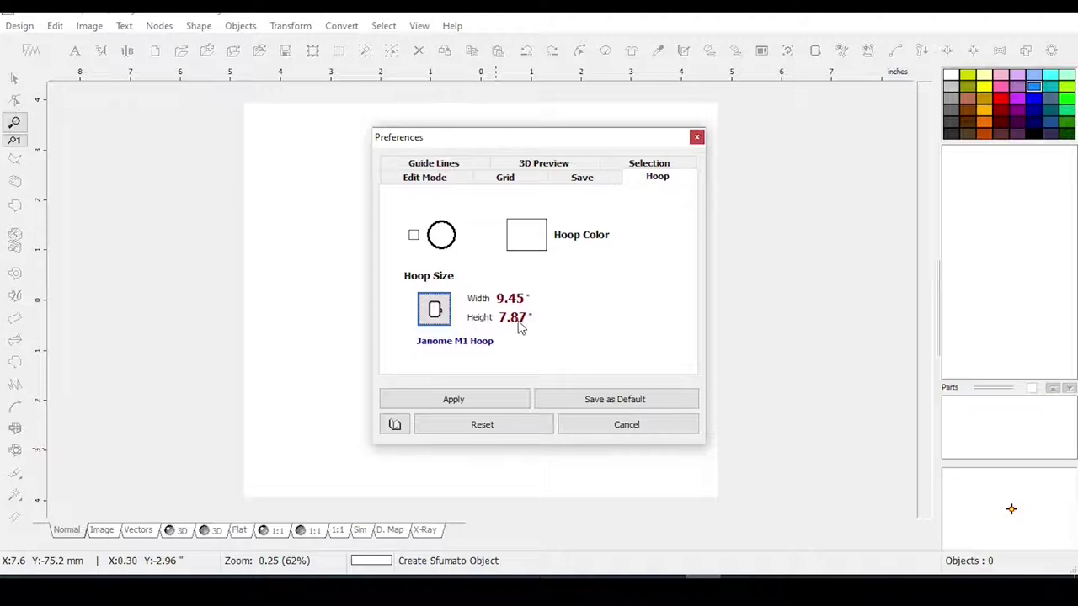
{"action": "left_click", "coordinate": [603, 405]}
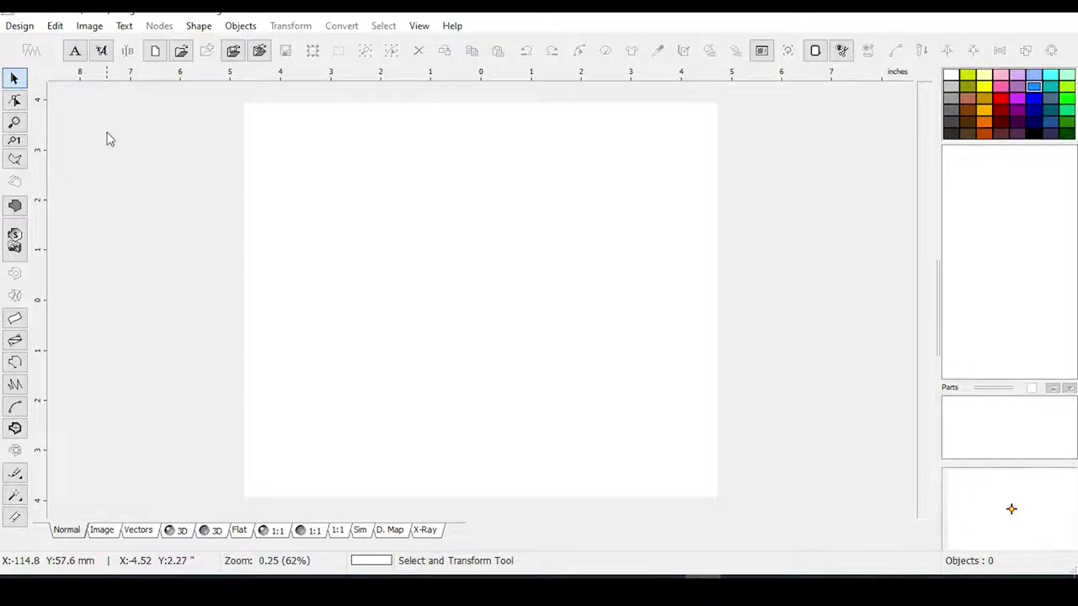
- Import the desktop image sea-gac8b8bfd8_1920.jpg as the background, scaled to fit into the current hoop
{"action": "left_click", "coordinate": [89, 27]}
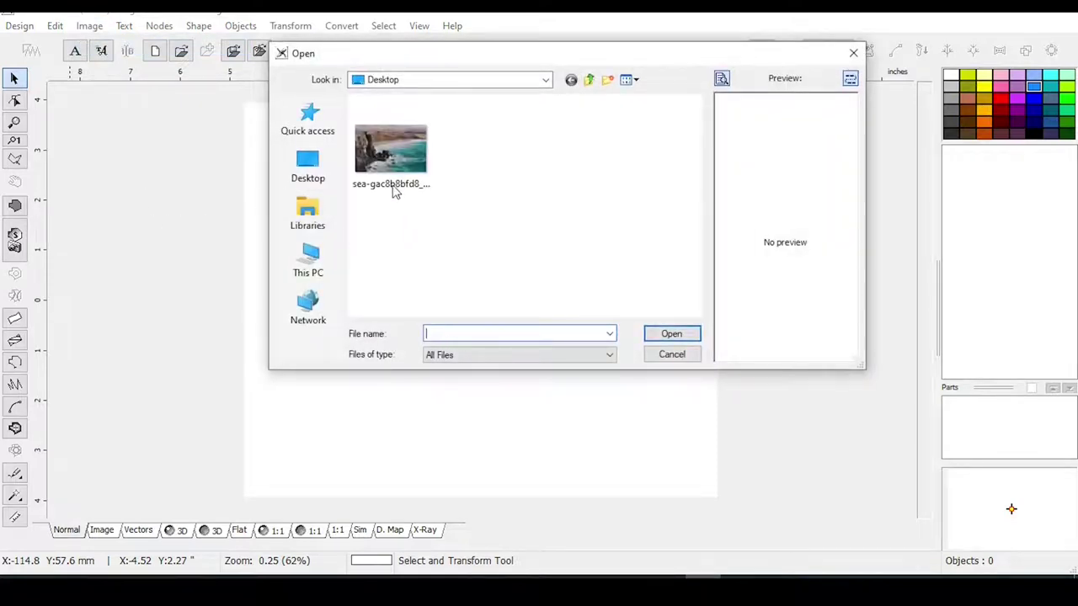
{"action": "mouse_move", "coordinate": [394, 164]}
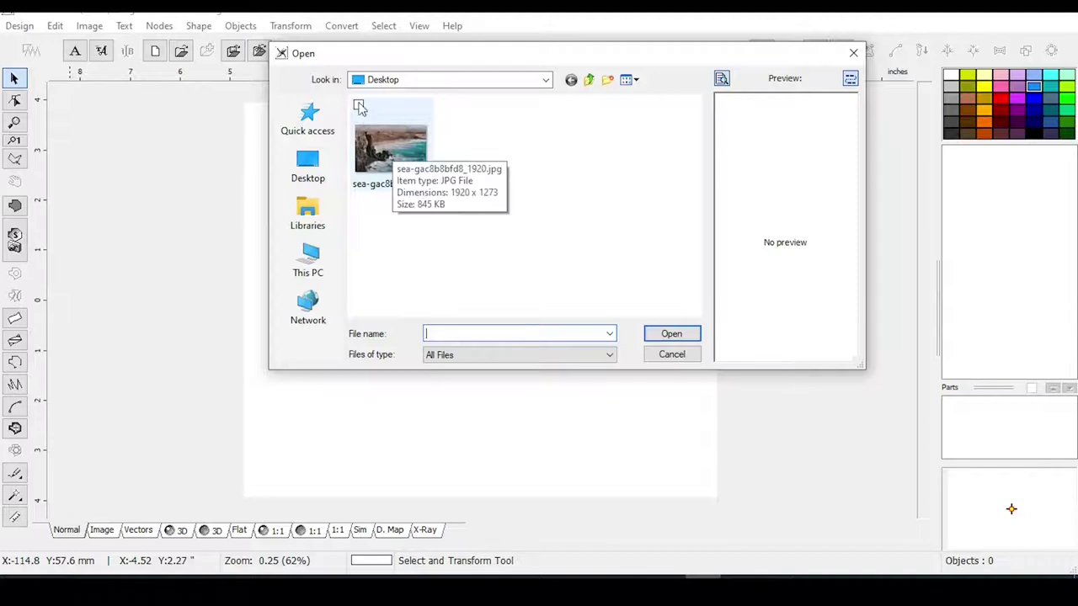
{"action": "double_click", "coordinate": [389, 143]}
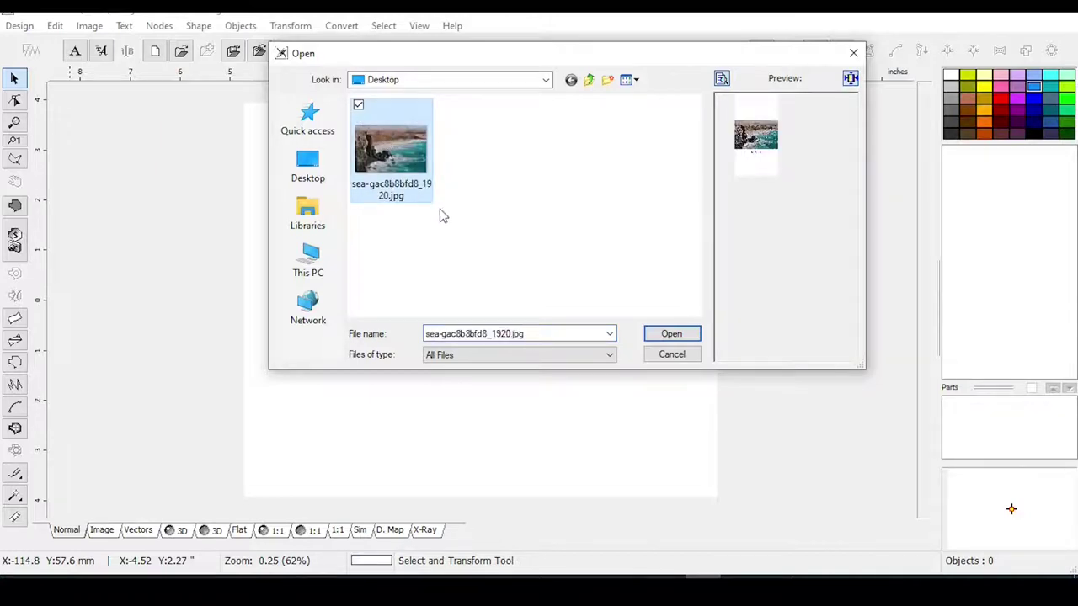
{"action": "left_click", "coordinate": [671, 337]}
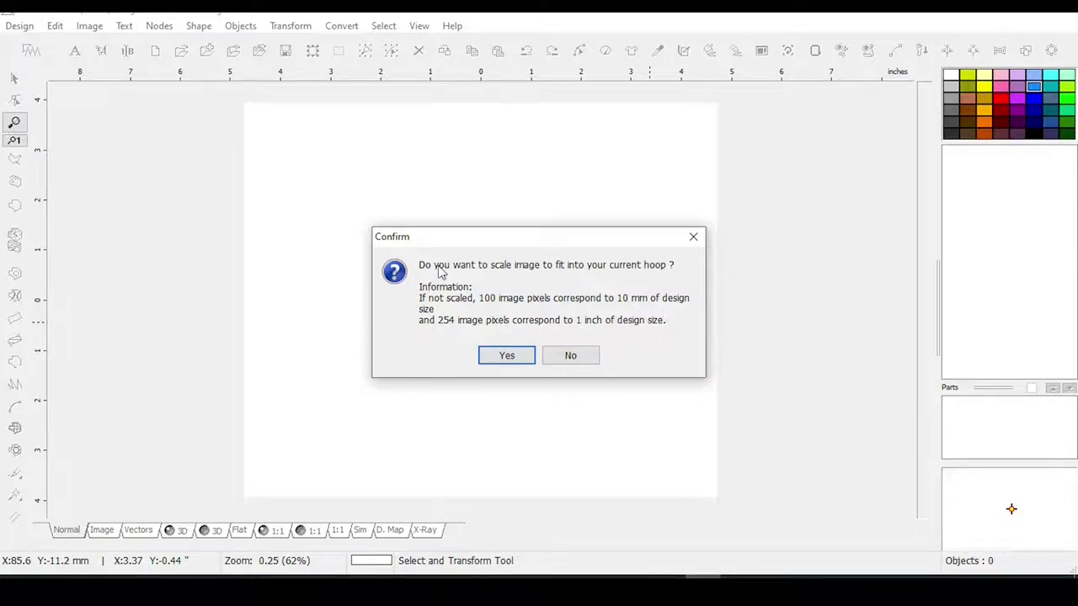
{"action": "left_click", "coordinate": [507, 357]}
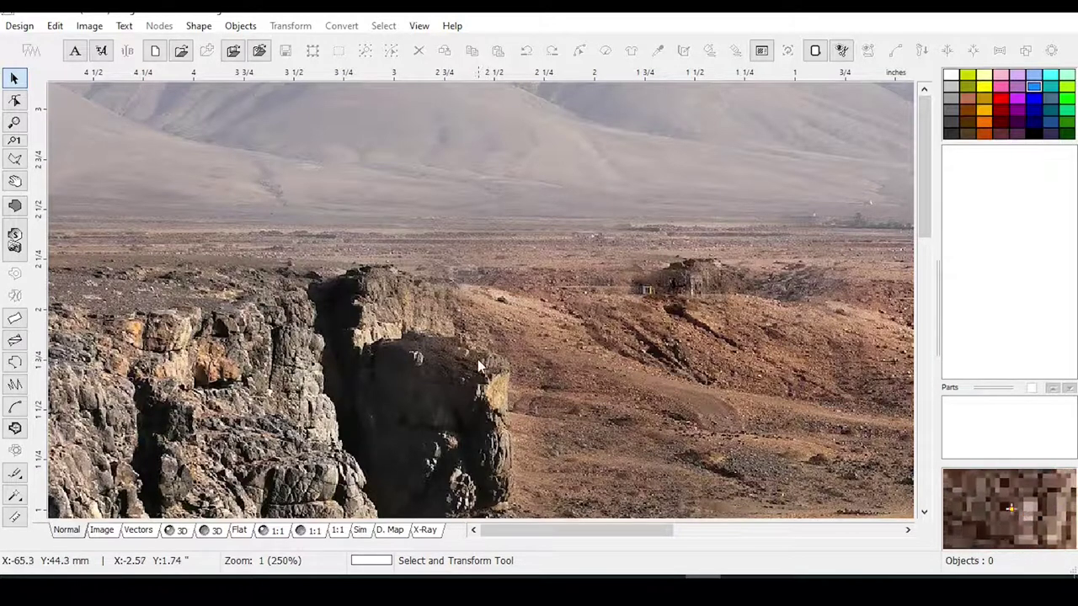
{"action": "scroll", "coordinate": [476, 358], "scroll_direction": "down", "scroll_amount": 1}
{"action": "scroll", "coordinate": [477, 359], "scroll_direction": "down", "scroll_amount": 1}
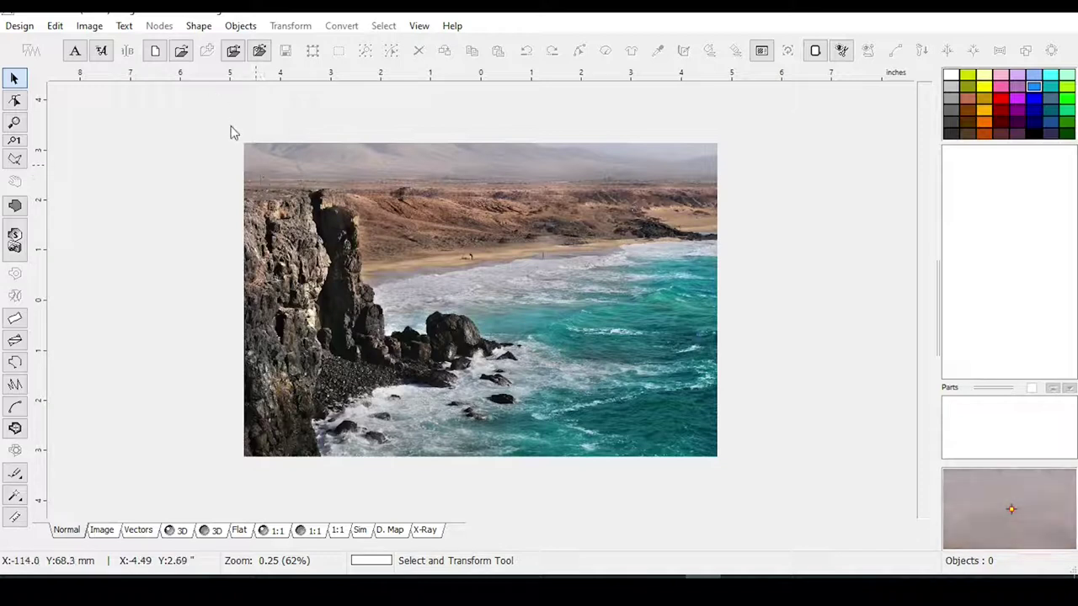
- Open the Edit Image Window for the imported photo and bring up its width and height settings
{"action": "left_click", "coordinate": [88, 27]}
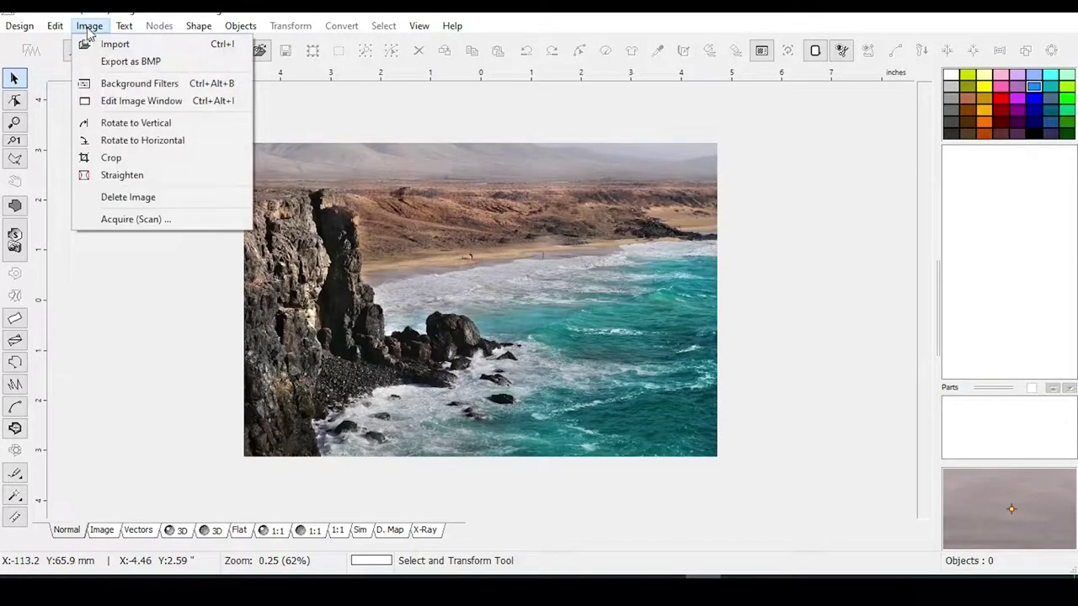
{"action": "left_click", "coordinate": [124, 102]}
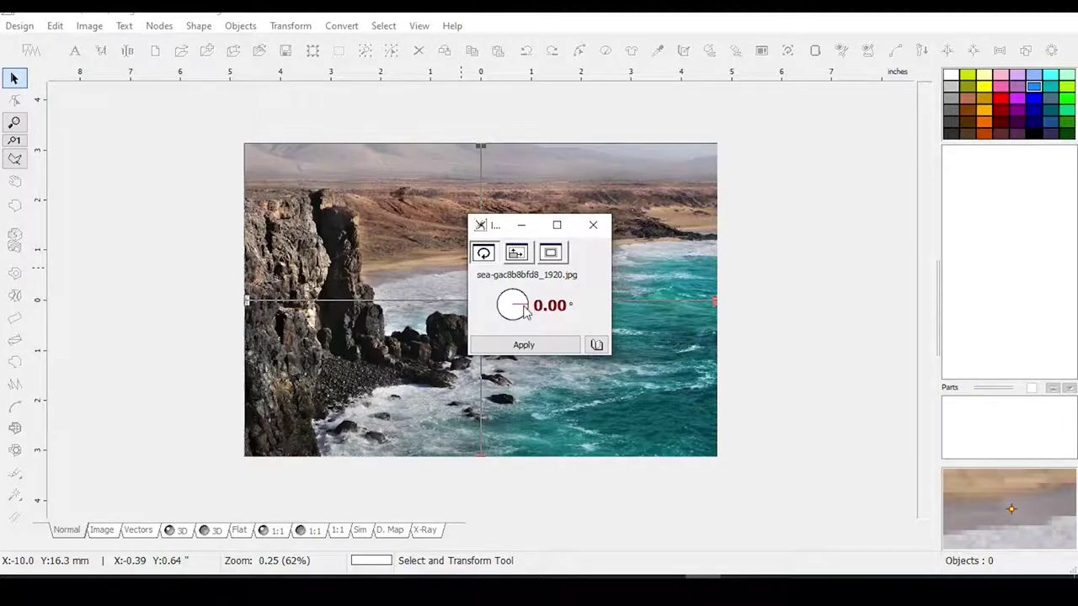
{"action": "left_click_drag", "start_coordinate": [526, 311], "coordinate": [524, 310]}
{"action": "left_click", "coordinate": [516, 255]}
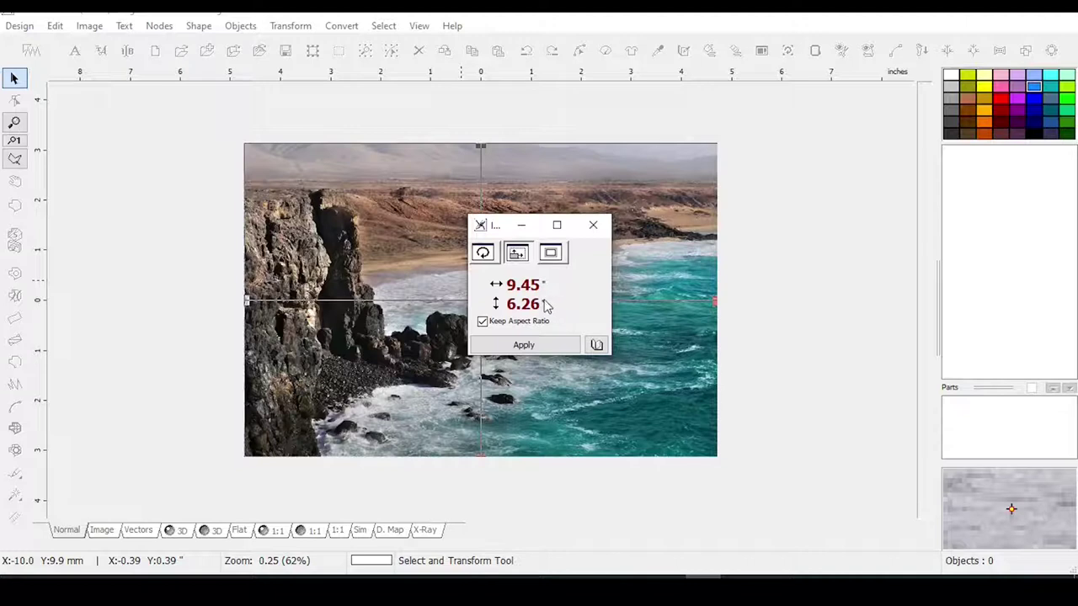
- Set the image width to 8 inches with the aspect ratio kept
{"action": "left_click", "coordinate": [498, 287]}
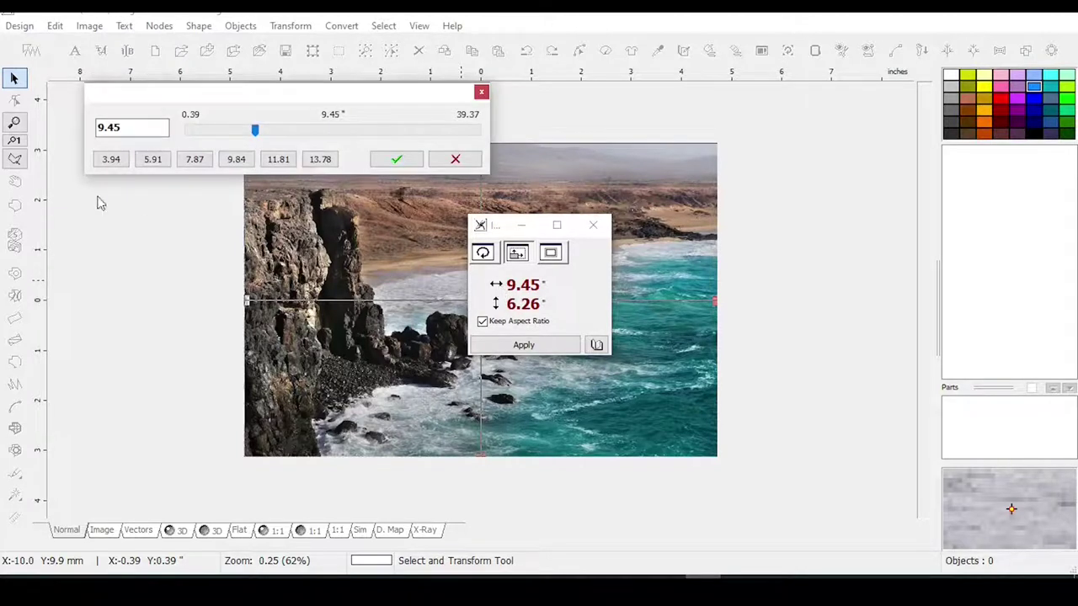
{"action": "left_click", "coordinate": [122, 128]}
{"action": "left_click_drag", "start_coordinate": [122, 128], "coordinate": [69, 145]}
{"action": "type", "text": "8"}
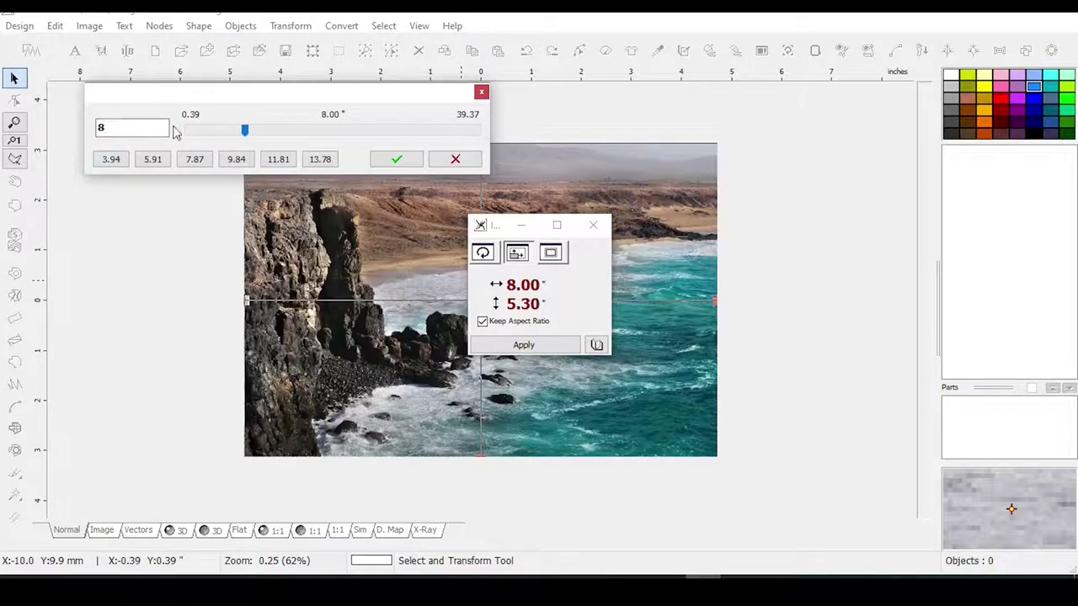
{"action": "left_click", "coordinate": [400, 159]}
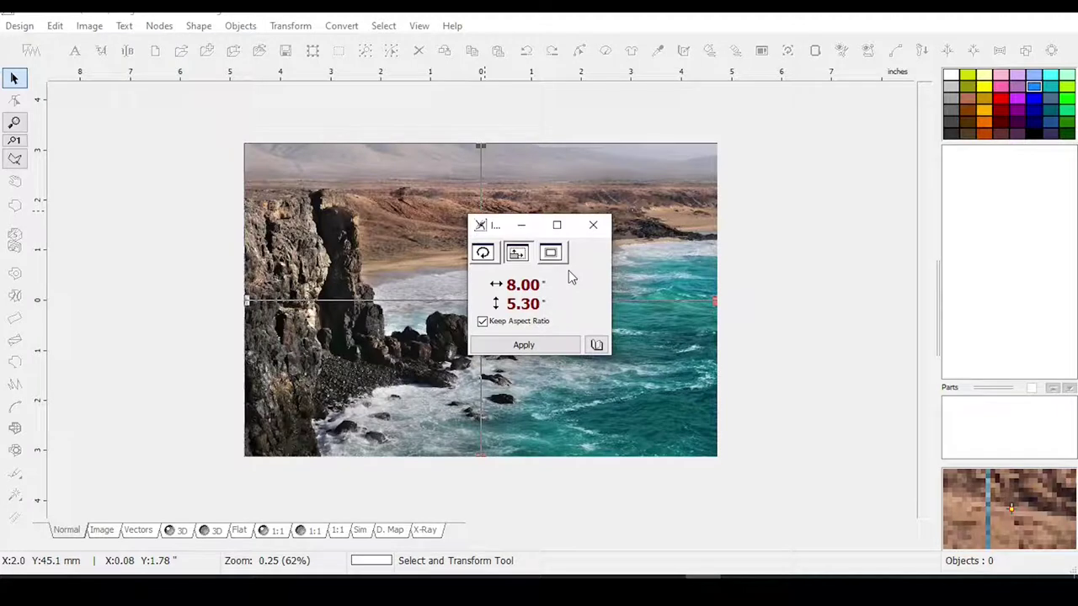
- Set the image width to 9 inches with the aspect ratio kept
{"action": "left_click", "coordinate": [495, 286]}
{"action": "double_click", "coordinate": [155, 148]}
{"action": "type", "text": "9"}
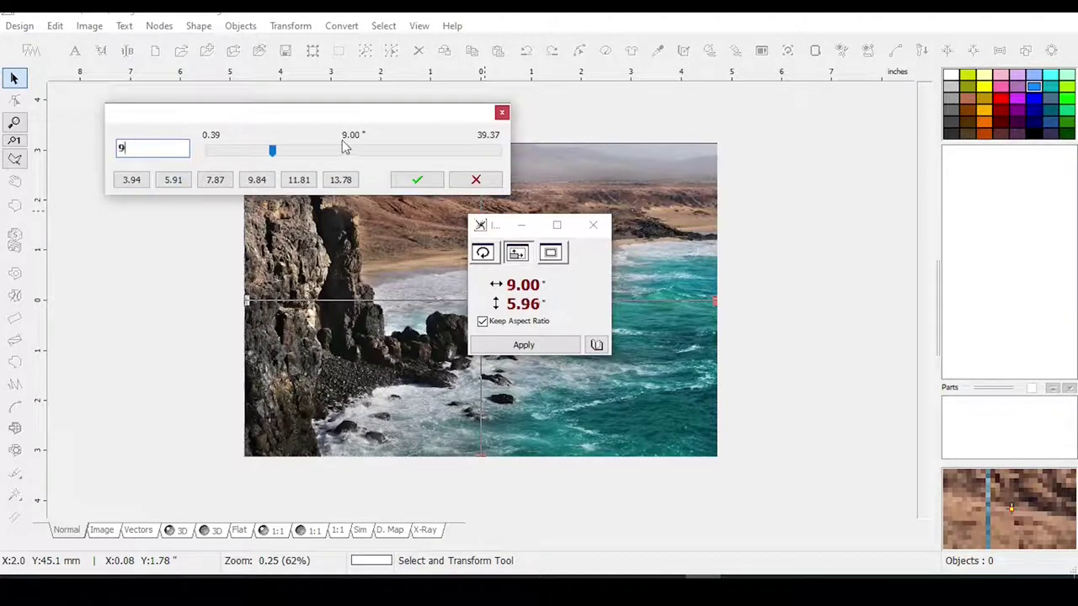
{"action": "left_click", "coordinate": [417, 179]}
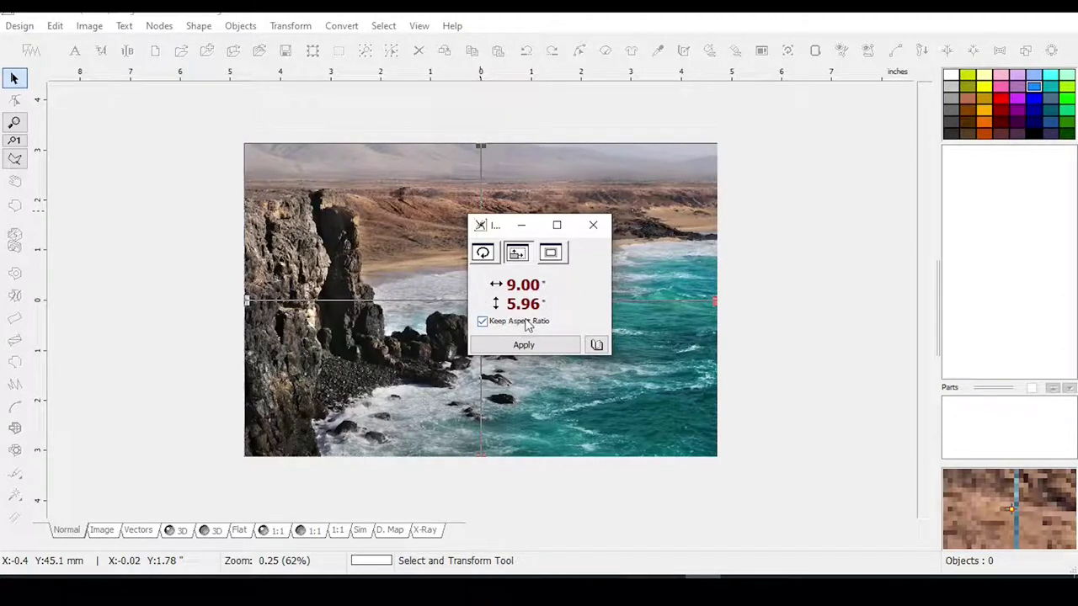
- Add a 0.20 inch border around the photo and apply the image edits
{"action": "left_click", "coordinate": [551, 254]}
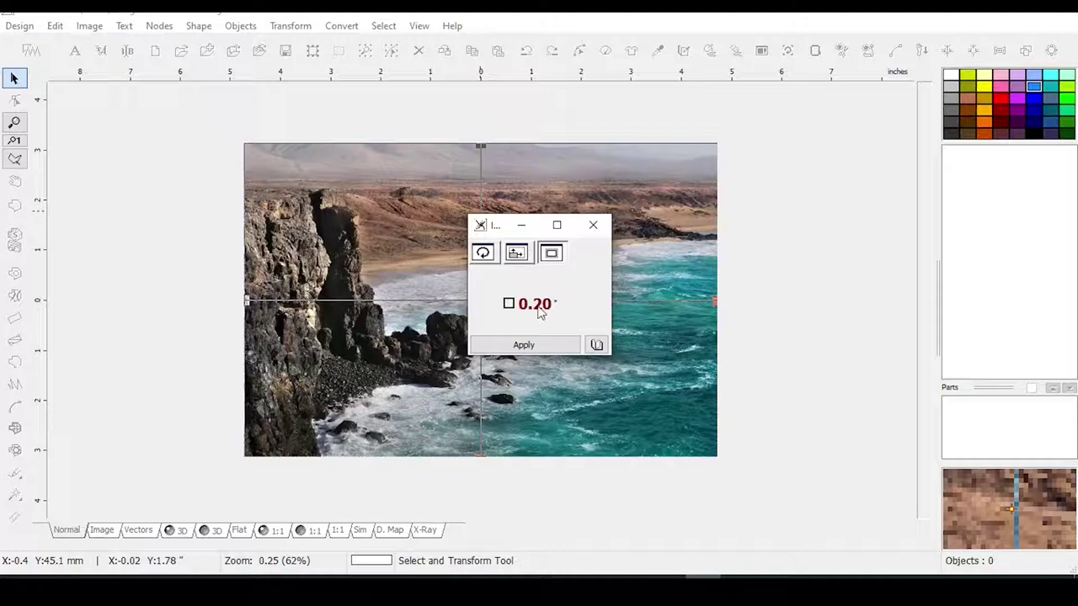
{"action": "scroll", "coordinate": [543, 311], "scroll_direction": "down", "scroll_amount": 10}
{"action": "scroll", "coordinate": [533, 313], "scroll_direction": "up", "scroll_amount": 8}
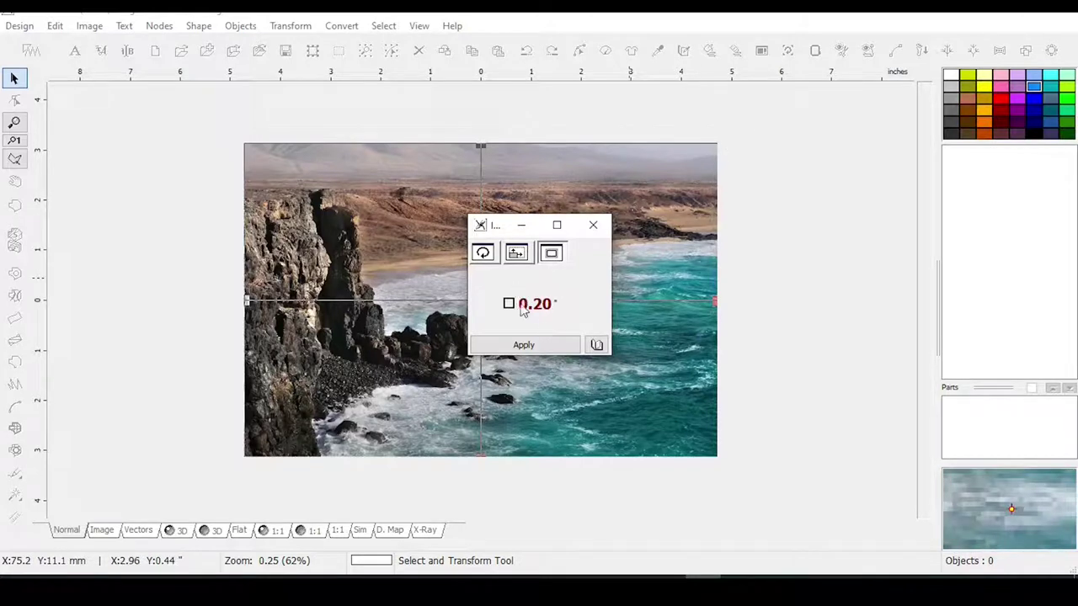
{"action": "left_click", "coordinate": [525, 348]}
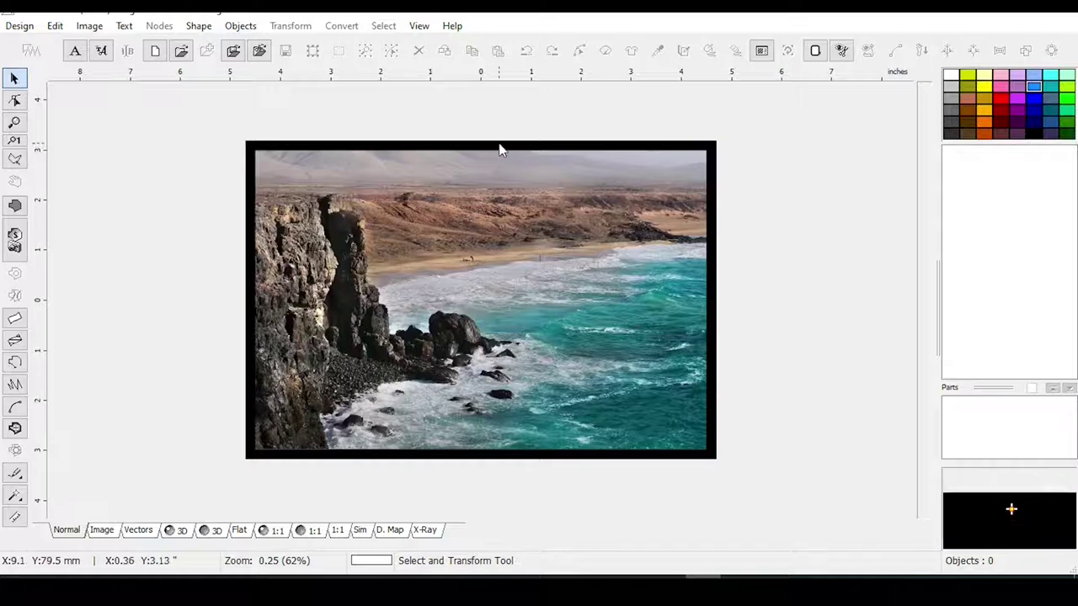
- Open the Background Filters for the image and move their dialog clear of the photo
{"action": "left_click", "coordinate": [89, 26]}
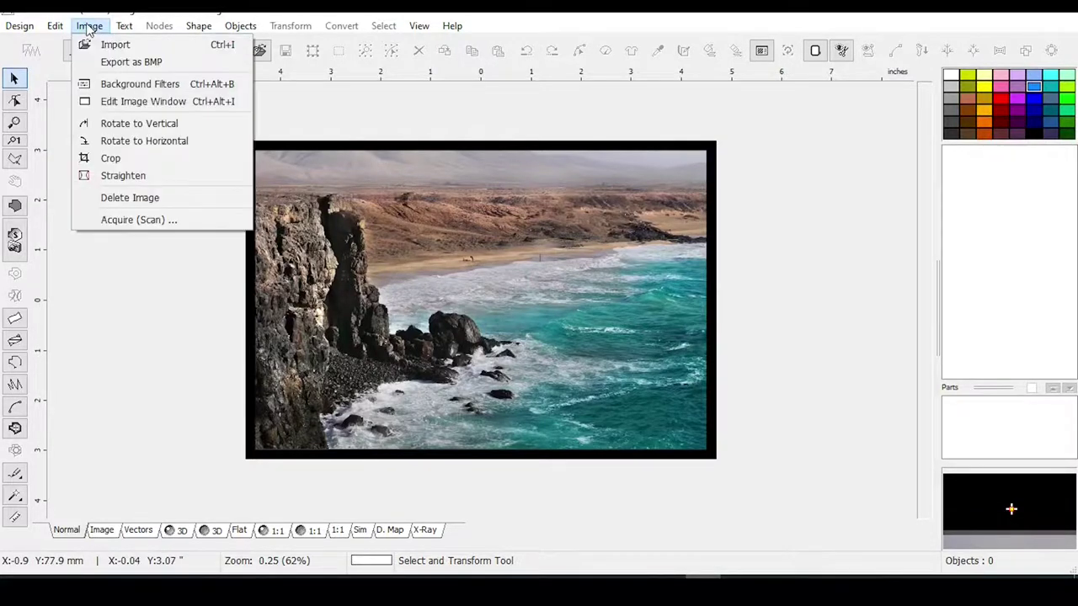
{"action": "left_click", "coordinate": [126, 87]}
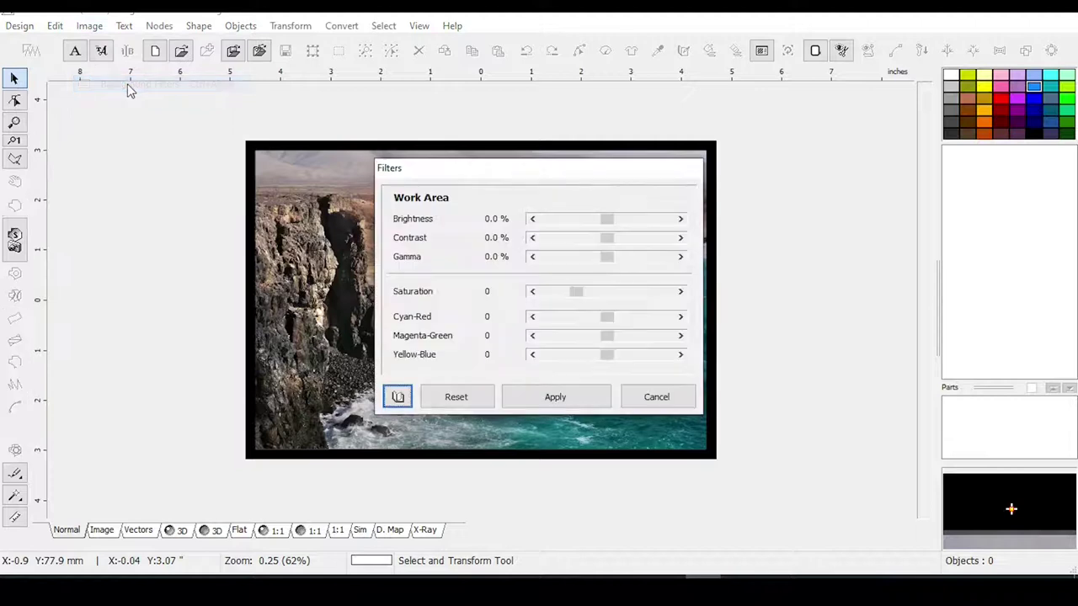
{"action": "left_click_drag", "start_coordinate": [449, 179], "coordinate": [782, 168]}
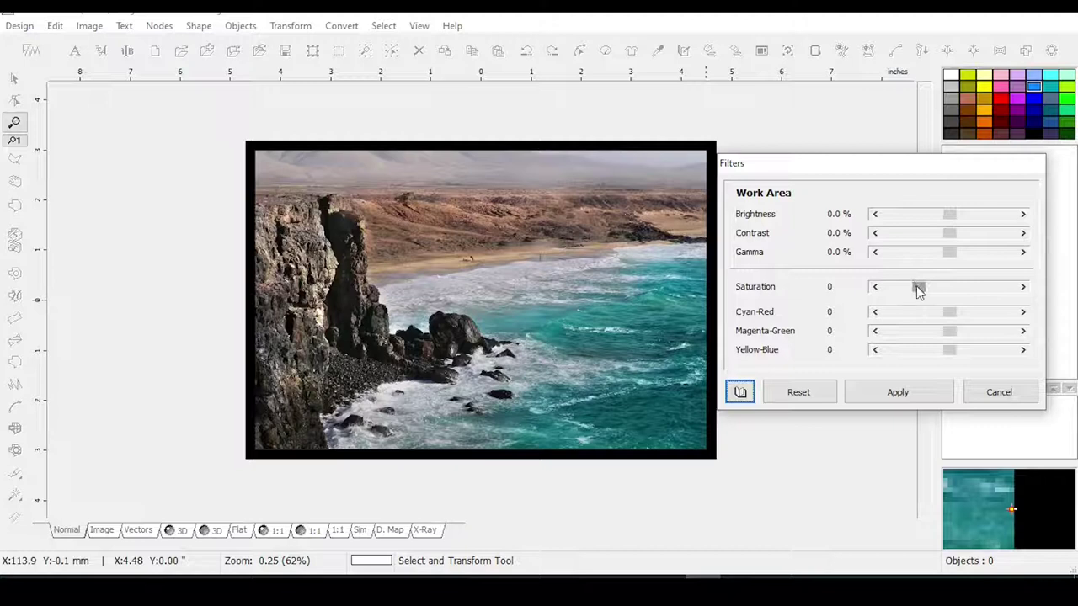
- Try Saturation 130, Cyan-Red -145 and Brightness 26.7% on the photo in turn, resetting the filters after each
{"action": "left_click_drag", "start_coordinate": [916, 287], "coordinate": [960, 290]}
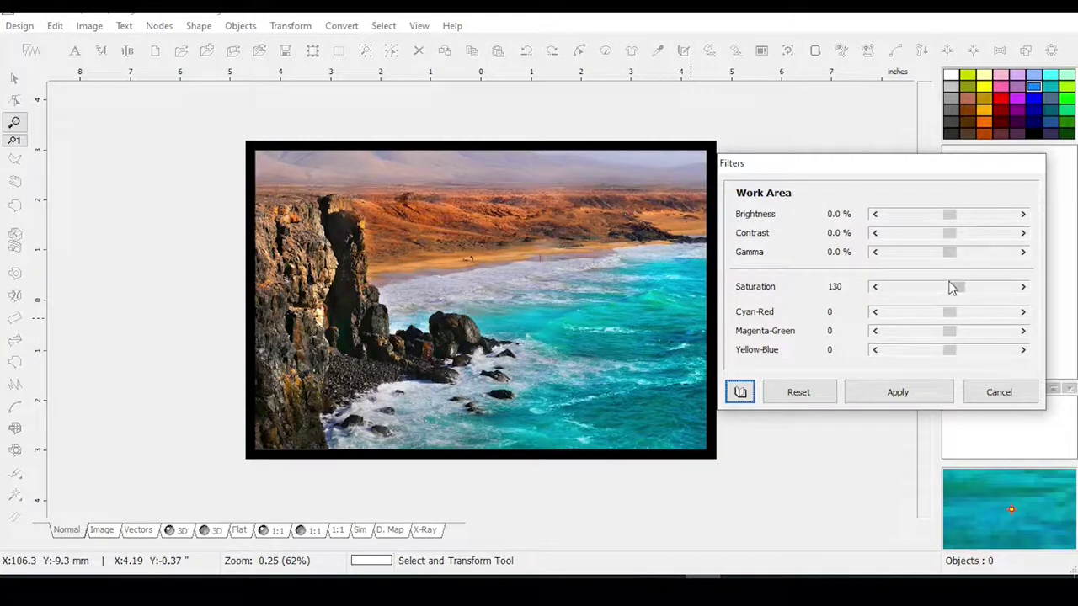
{"action": "left_click", "coordinate": [797, 397]}
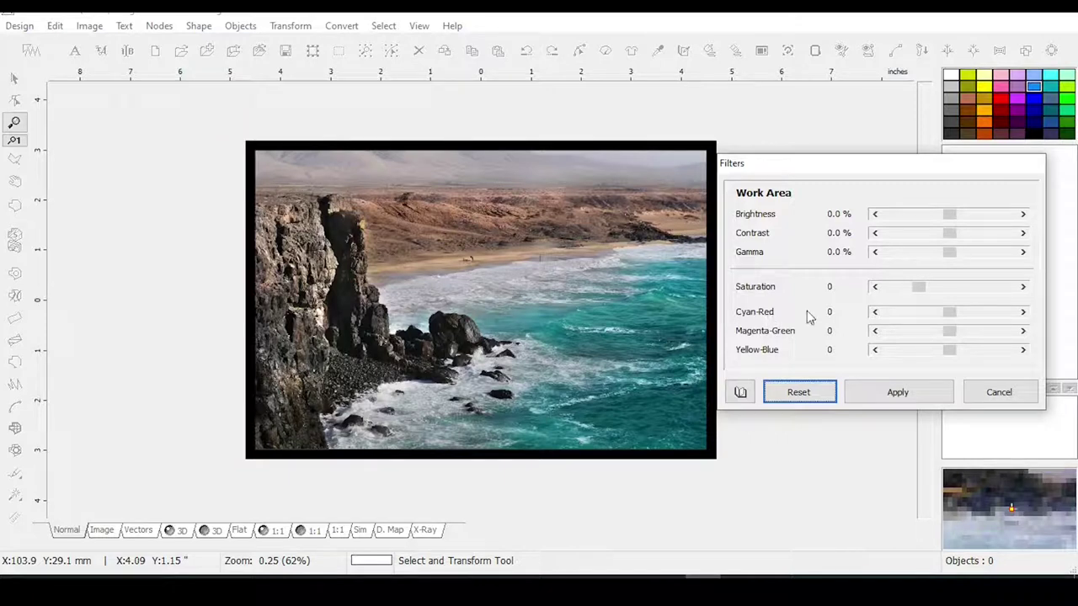
{"action": "left_click_drag", "start_coordinate": [949, 312], "coordinate": [915, 325]}
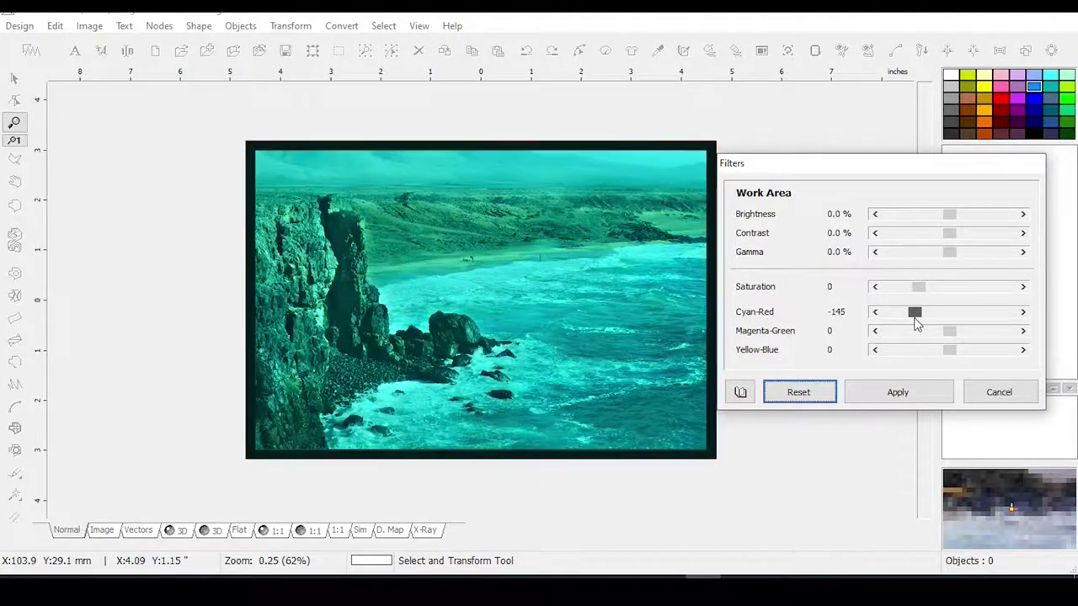
{"action": "left_click", "coordinate": [799, 399]}
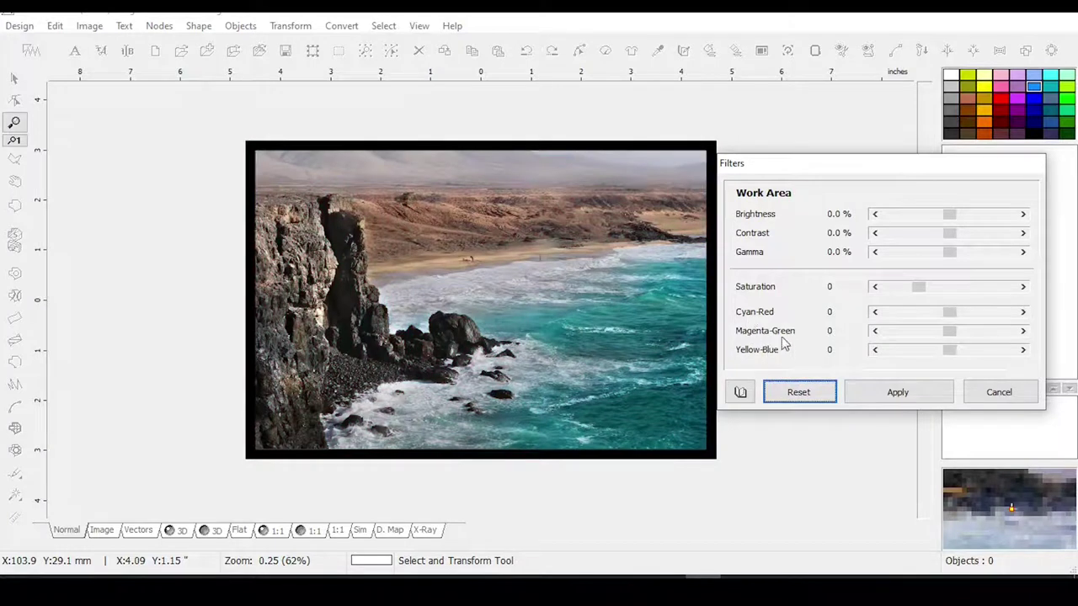
{"action": "left_click_drag", "start_coordinate": [949, 217], "coordinate": [965, 217]}
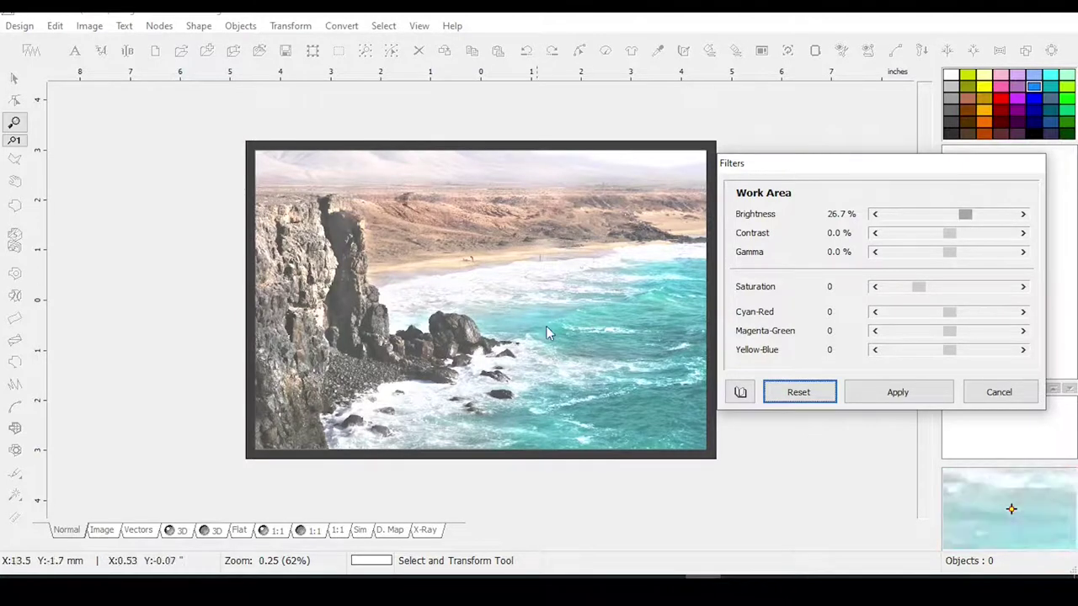
{"action": "left_click", "coordinate": [800, 392]}
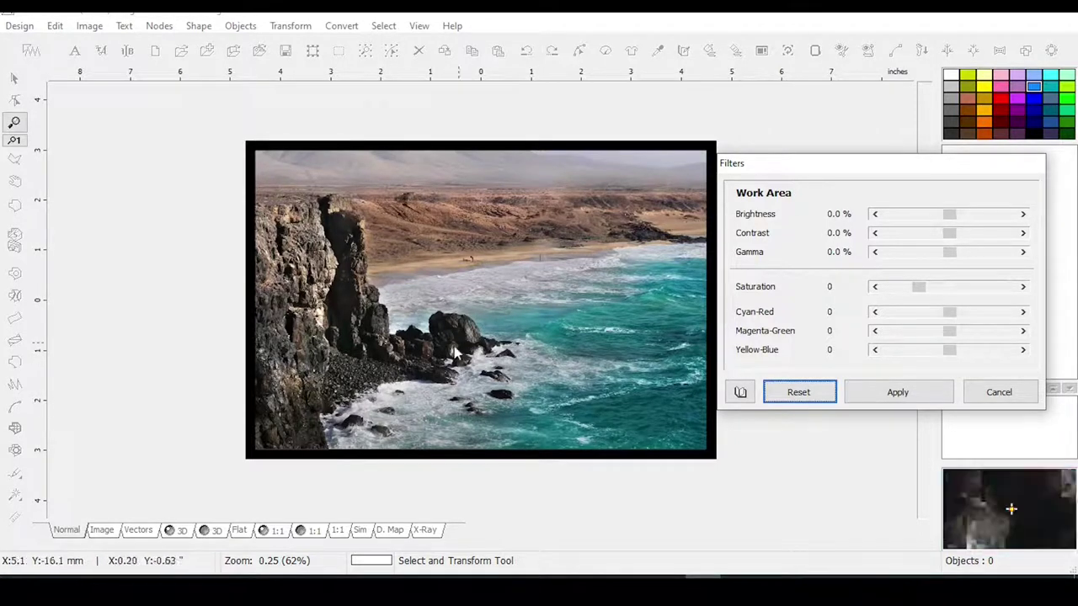
- Adjust the photo's contrast, trying lower and higher settings and ending at 34.6%
{"action": "left_click_drag", "start_coordinate": [951, 235], "coordinate": [933, 235]}
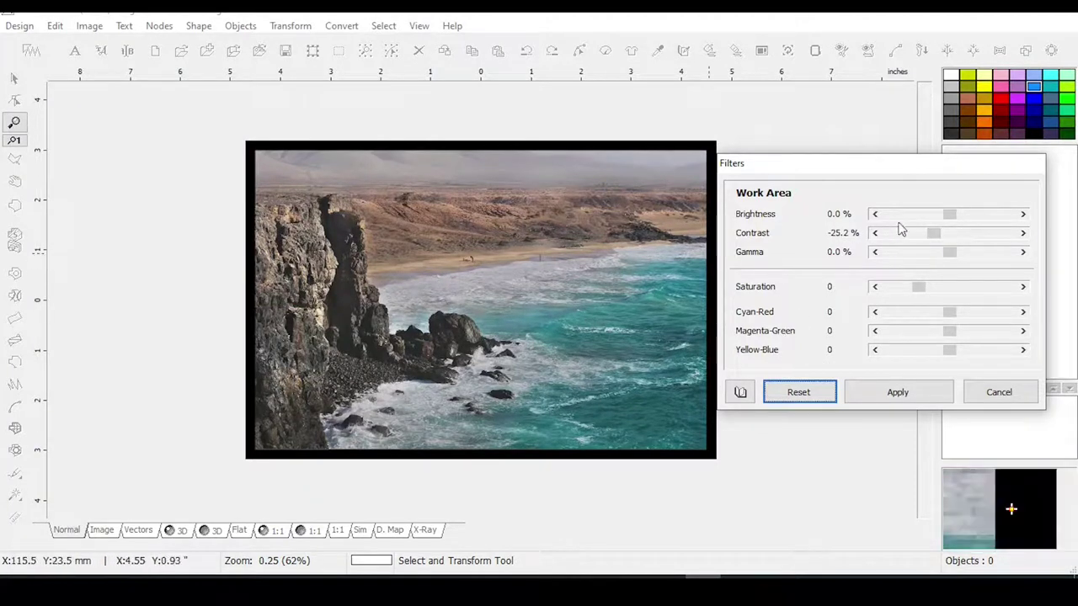
{"action": "left_click_drag", "start_coordinate": [933, 239], "coordinate": [959, 235]}
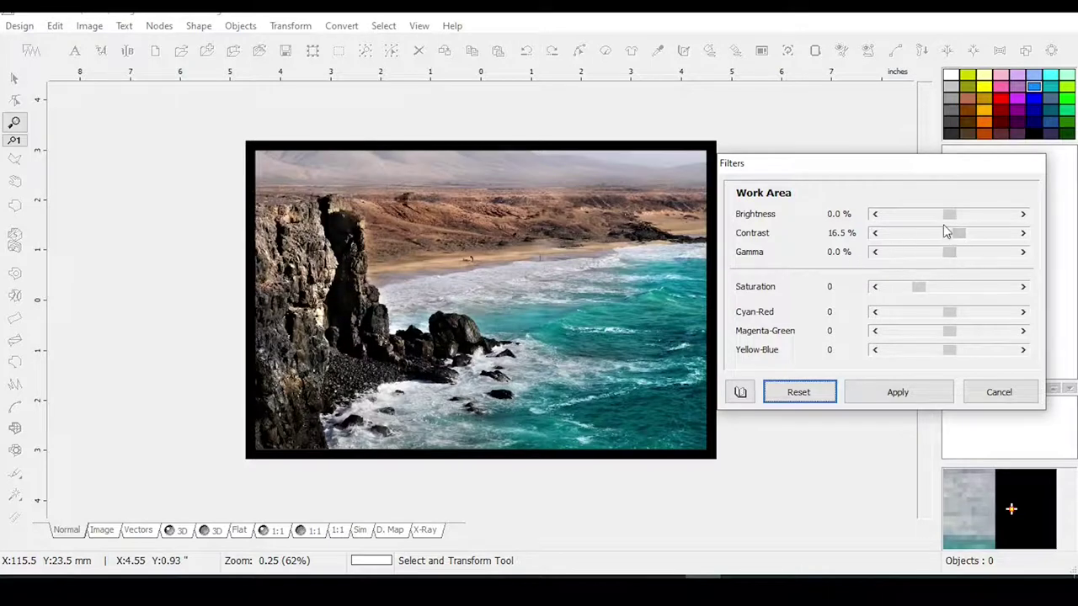
{"action": "left_click_drag", "start_coordinate": [969, 236], "coordinate": [976, 238]}
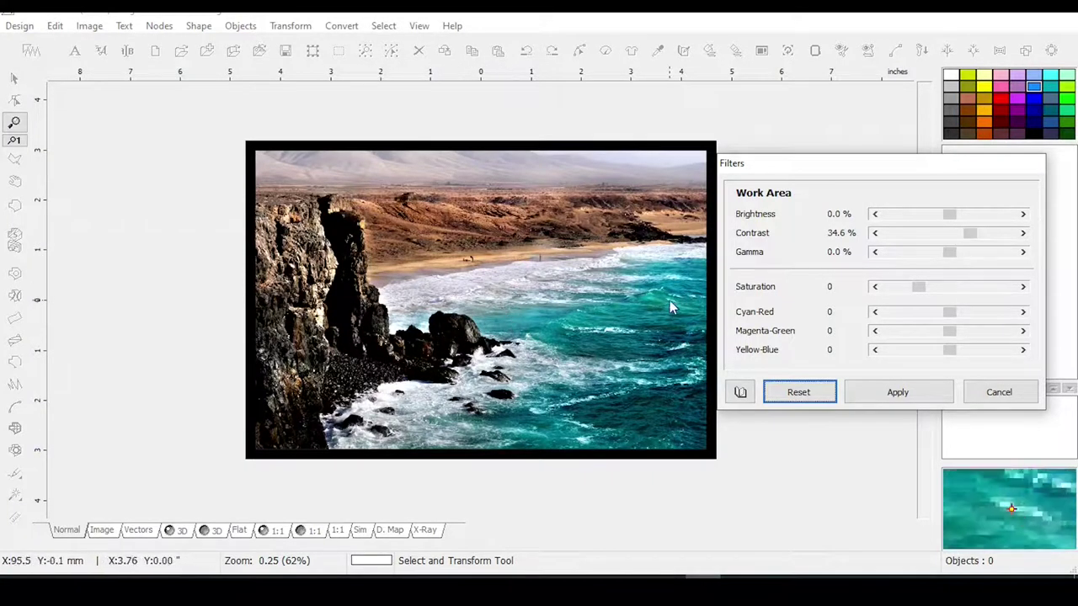
- Reset the contrast, try Gamma -28.1%, 24.2% and -3.3% on the photo, reset the filters and close them unapplied
{"action": "left_click", "coordinate": [796, 393]}
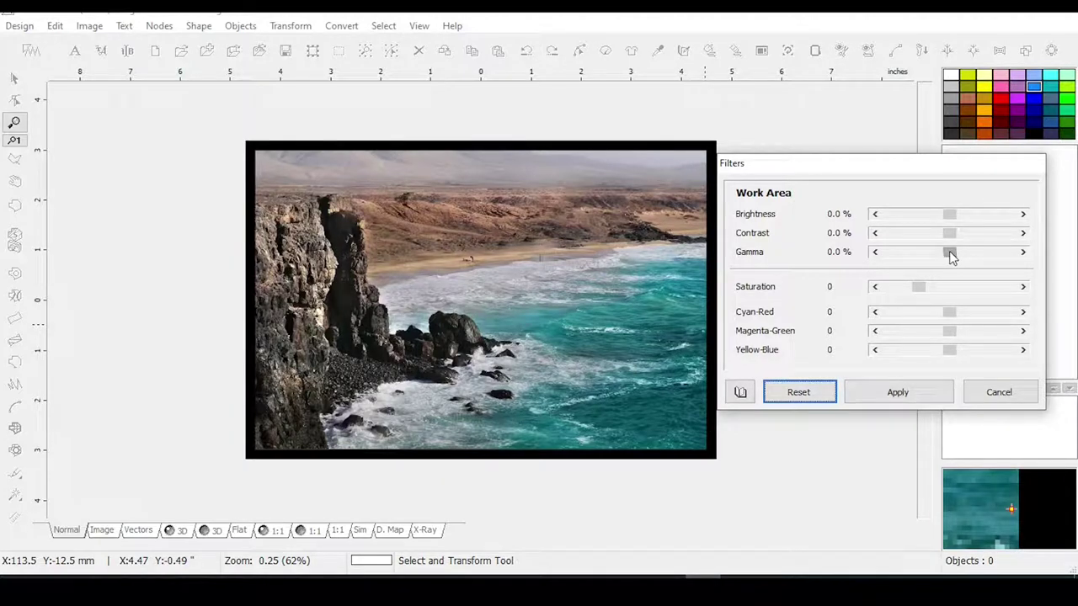
{"action": "left_click_drag", "start_coordinate": [949, 257], "coordinate": [921, 259]}
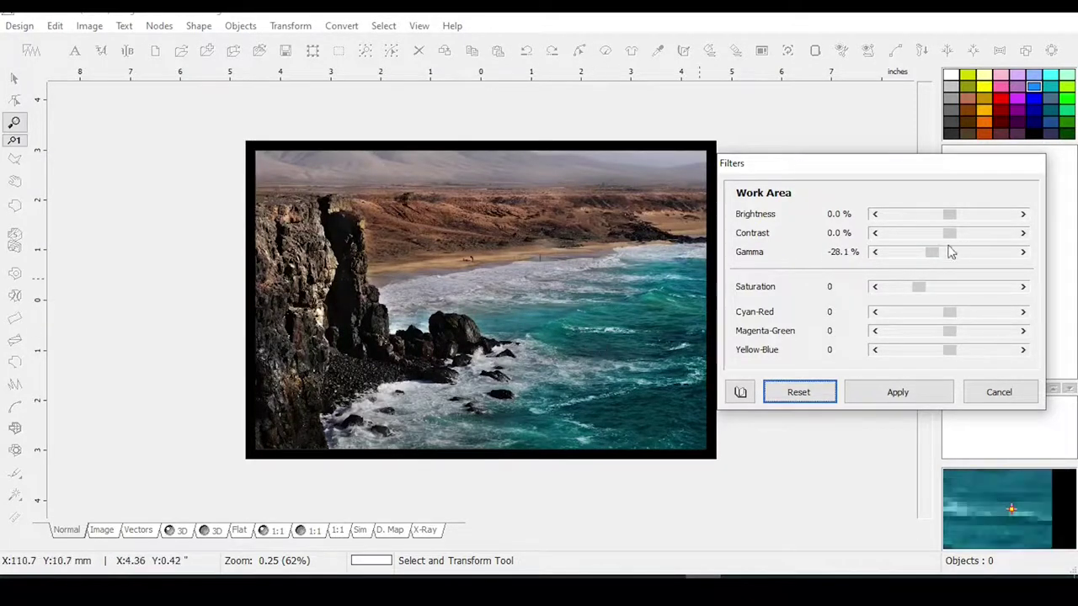
{"action": "left_click_drag", "start_coordinate": [931, 253], "coordinate": [965, 256]}
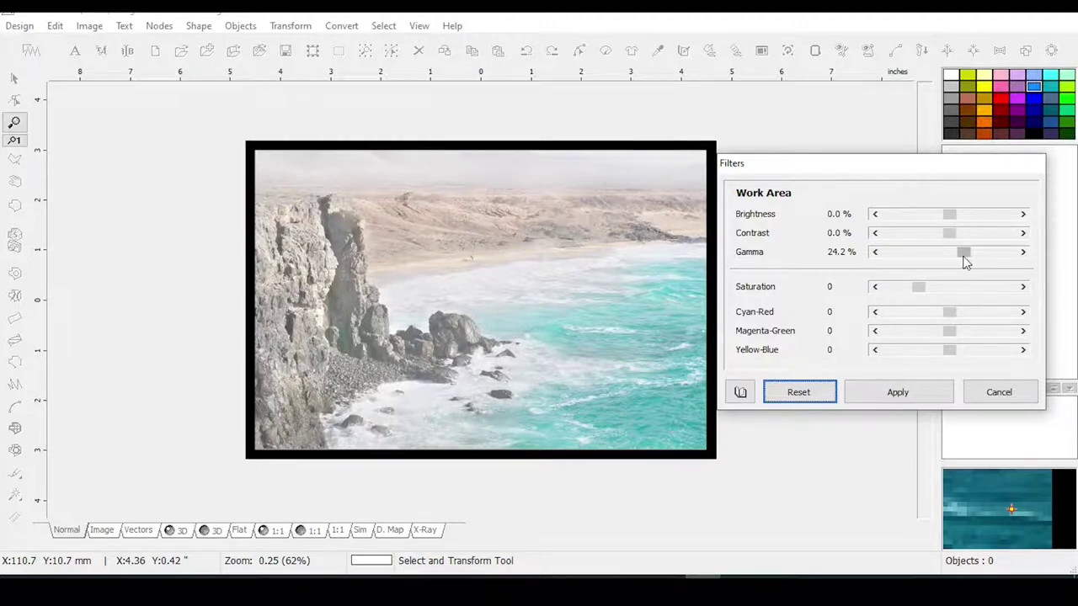
{"action": "left_click_drag", "start_coordinate": [962, 255], "coordinate": [944, 257]}
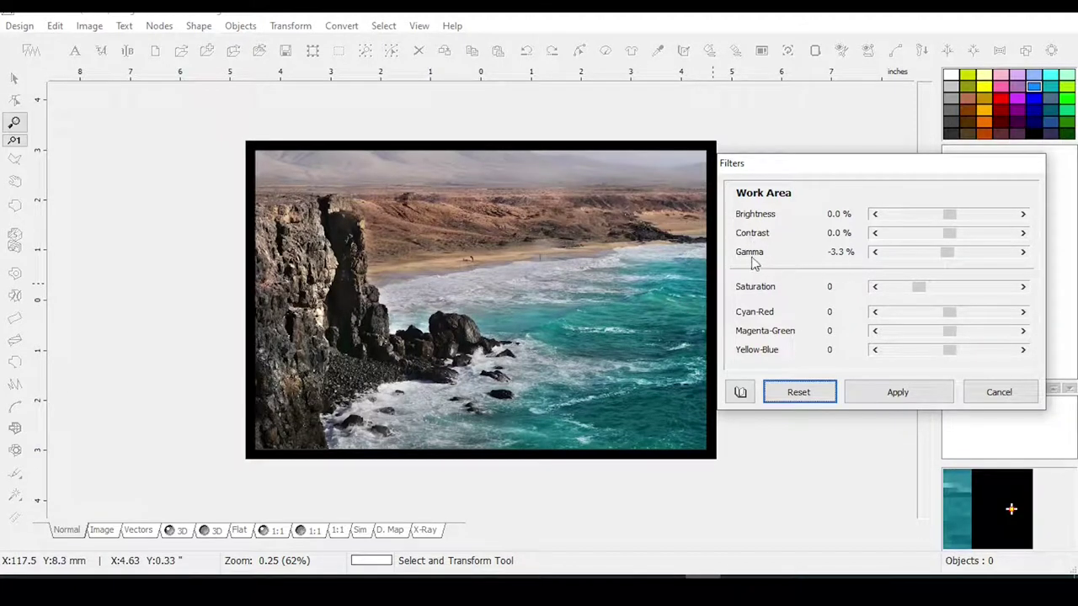
{"action": "left_click", "coordinate": [800, 394]}
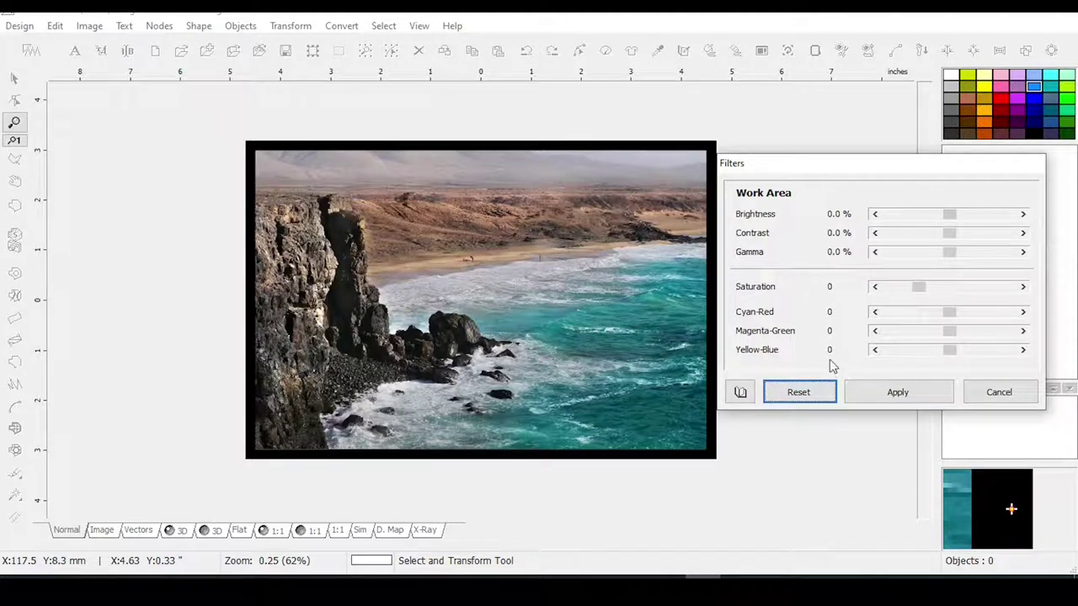
{"action": "left_click", "coordinate": [1000, 395]}
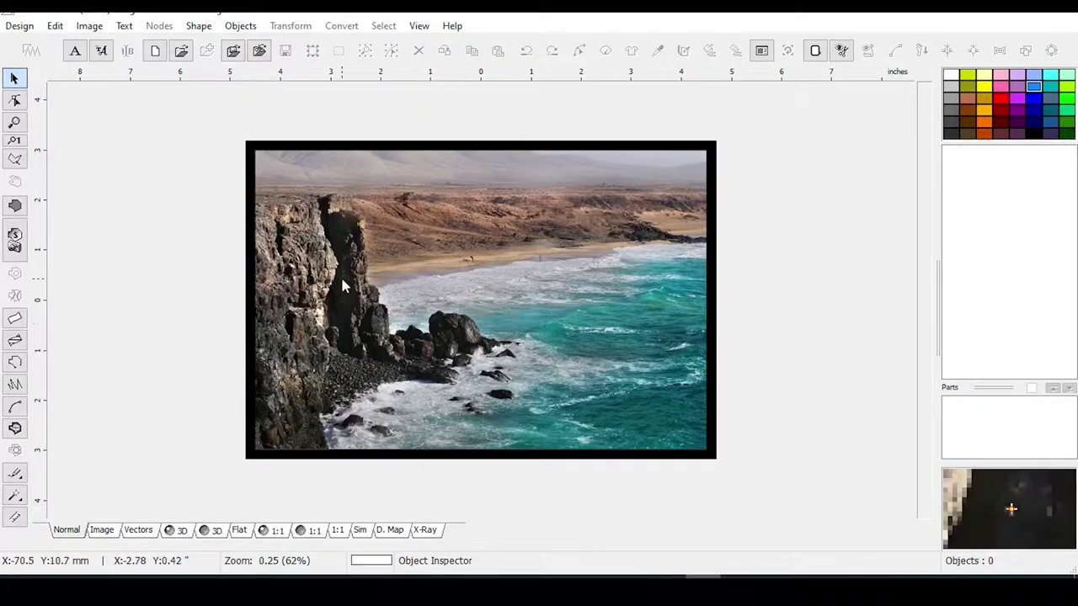
{"action": "left_click", "coordinate": [89, 27]}
{"action": "left_click", "coordinate": [112, 87]}
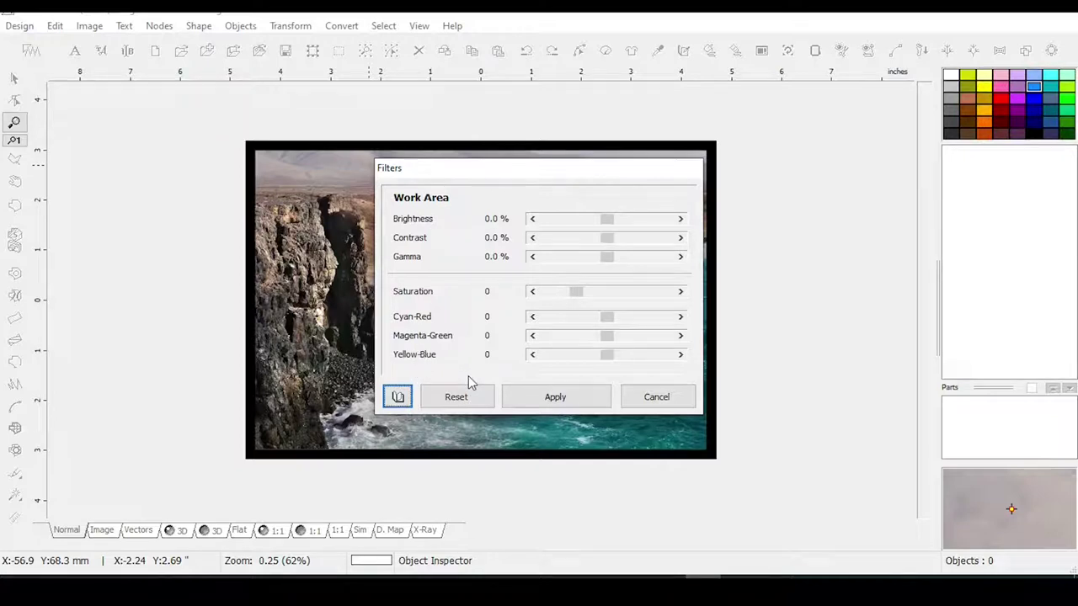
{"action": "left_click", "coordinate": [656, 398]}
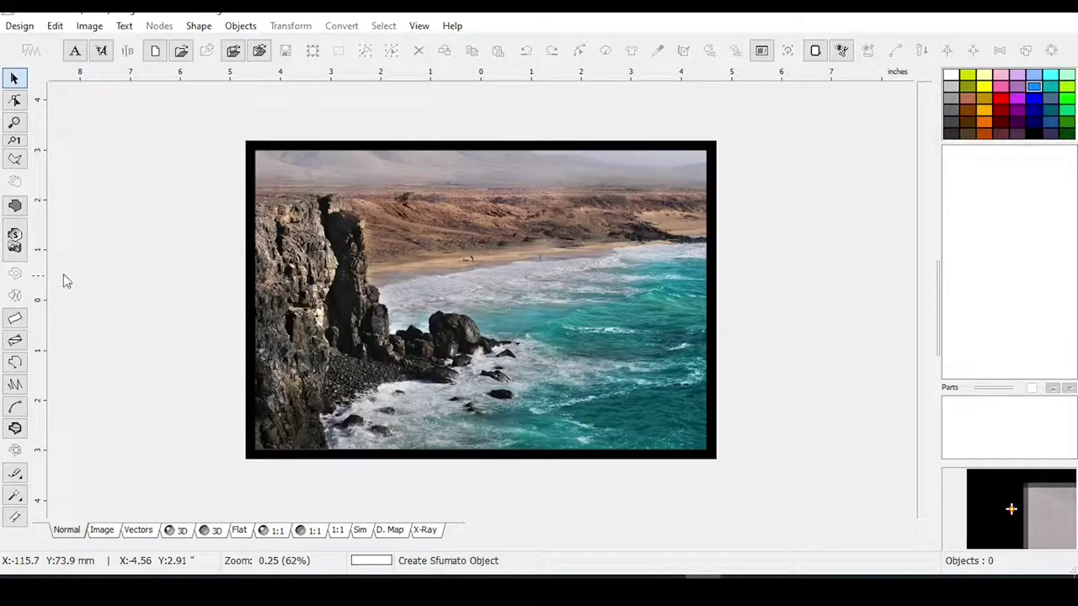
- Create a rectangular Sfumato object about 8.85 x 5.84 inches over the photo inside its black border and bring it to center
{"action": "left_click", "coordinate": [14, 240]}
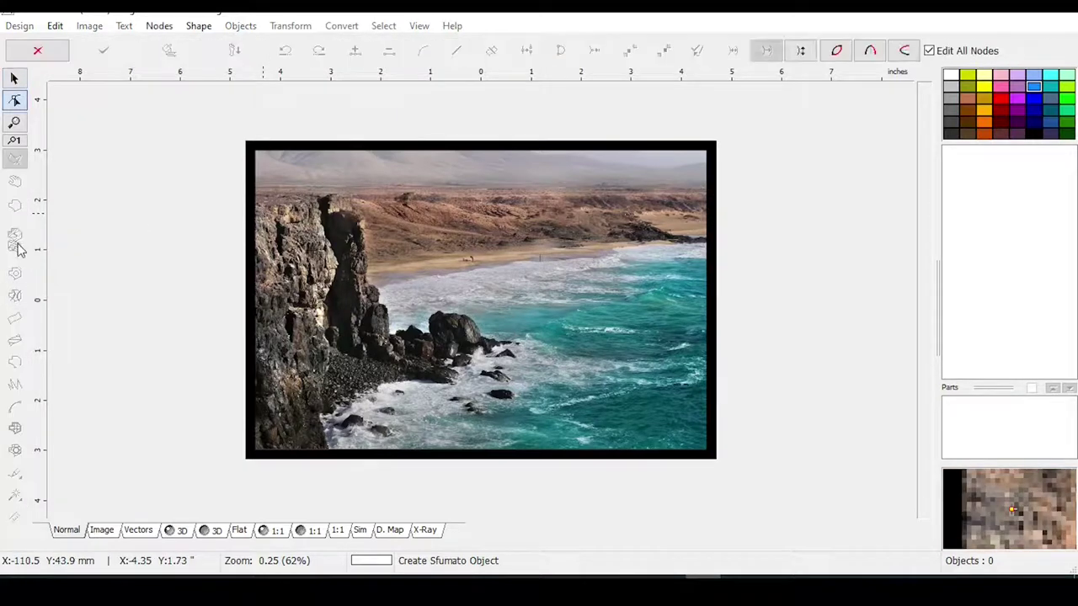
{"action": "left_click", "coordinate": [319, 193]}
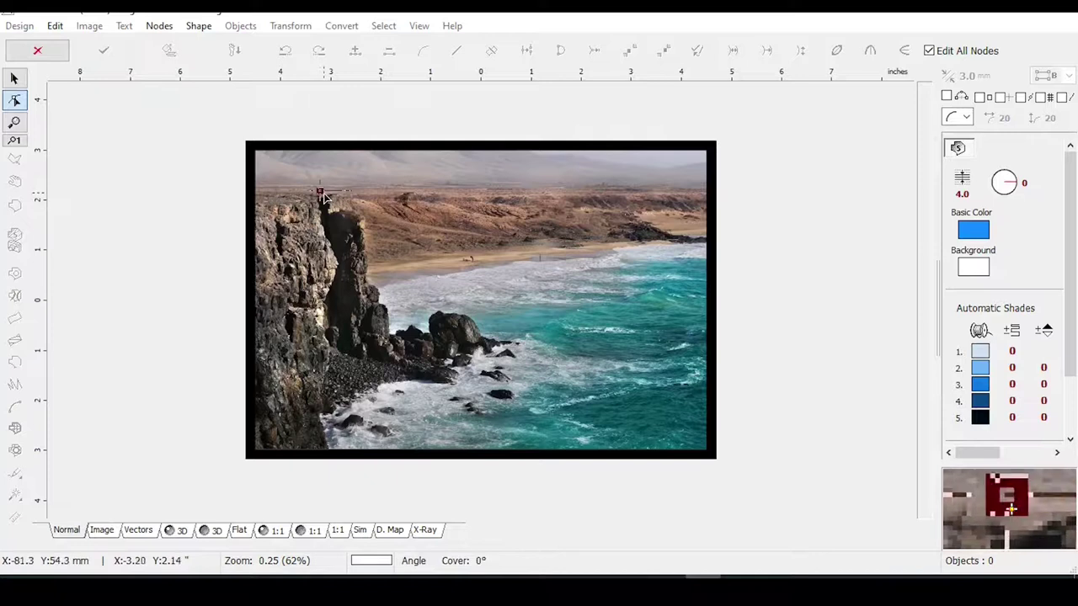
{"action": "left_click", "coordinate": [203, 29]}
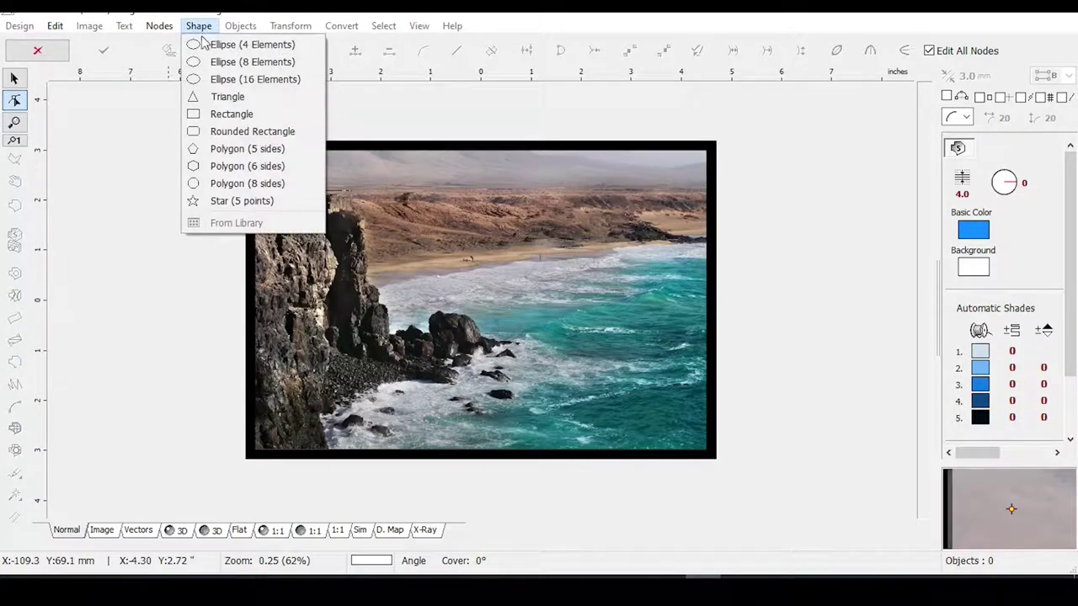
{"action": "left_click", "coordinate": [221, 121]}
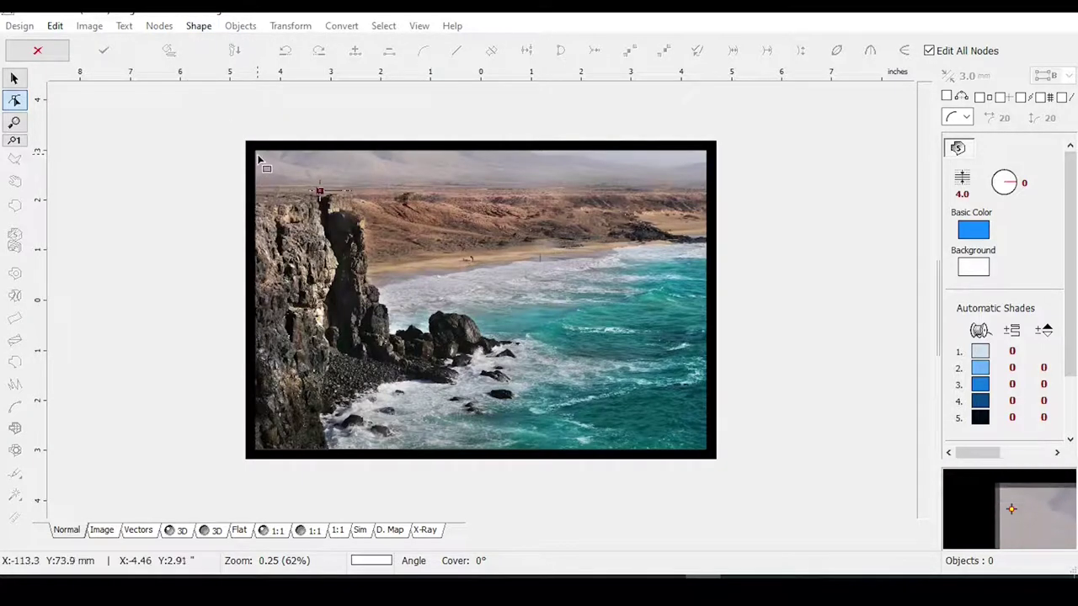
{"action": "left_click_drag", "start_coordinate": [258, 154], "coordinate": [702, 448]}
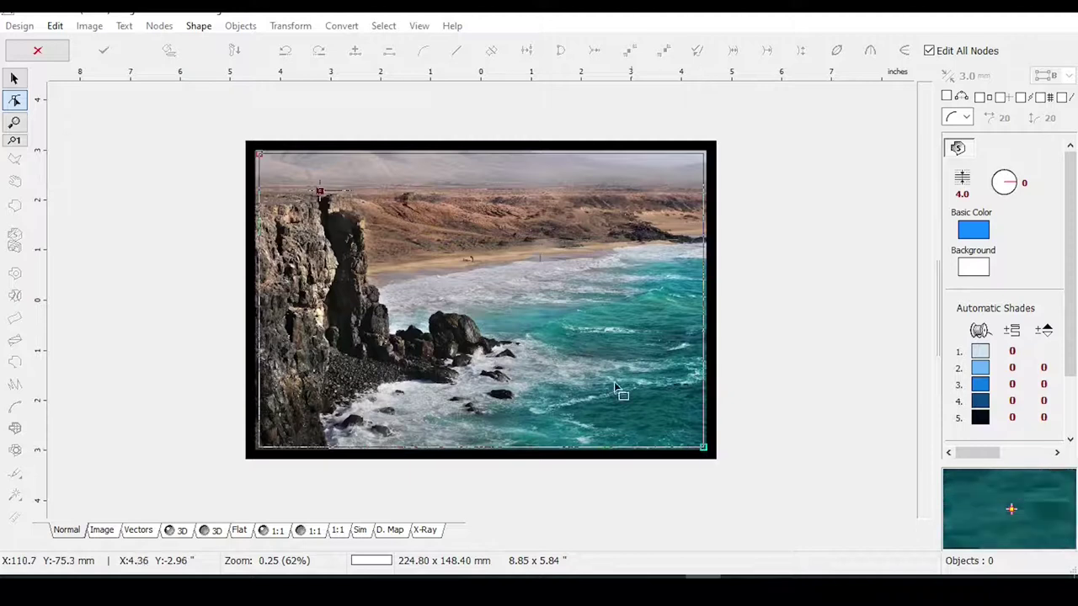
{"action": "left_click", "coordinate": [430, 194]}
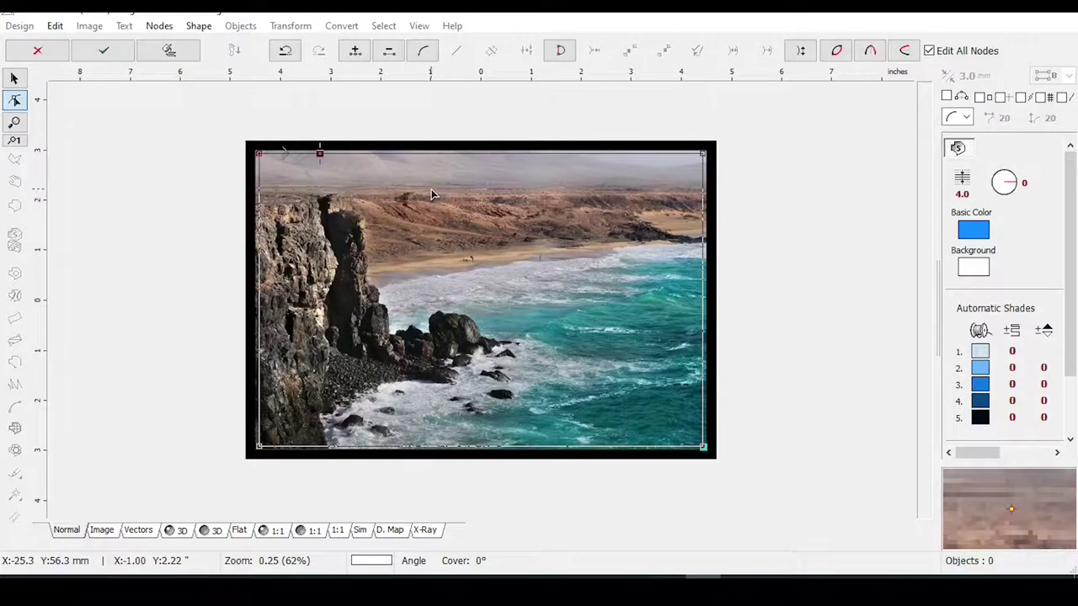
{"action": "key", "text": "Escape"}
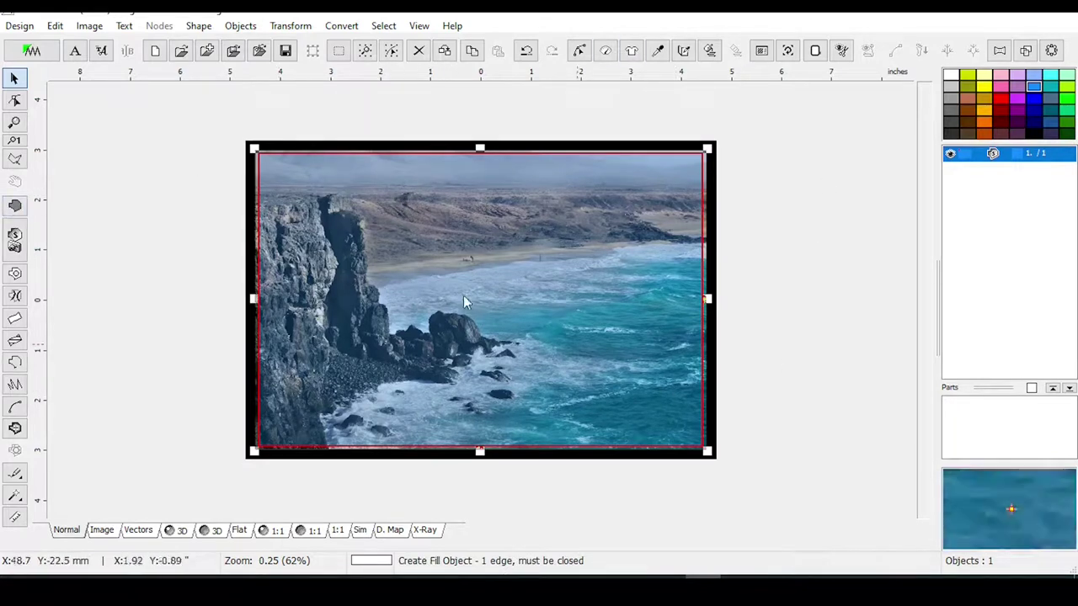
{"action": "left_click", "coordinate": [291, 25]}
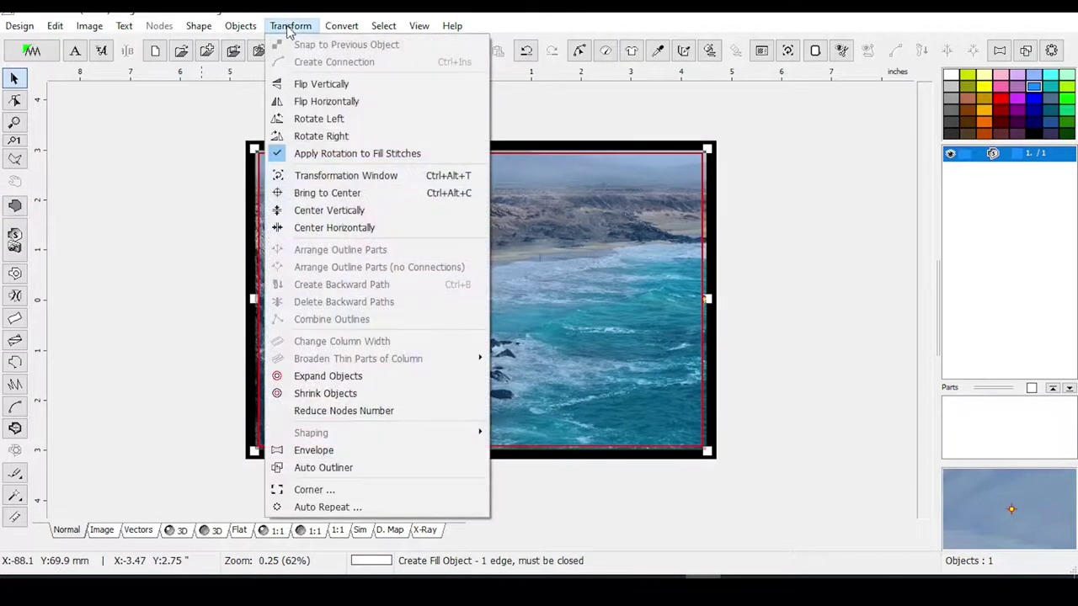
{"action": "left_click", "coordinate": [316, 193]}
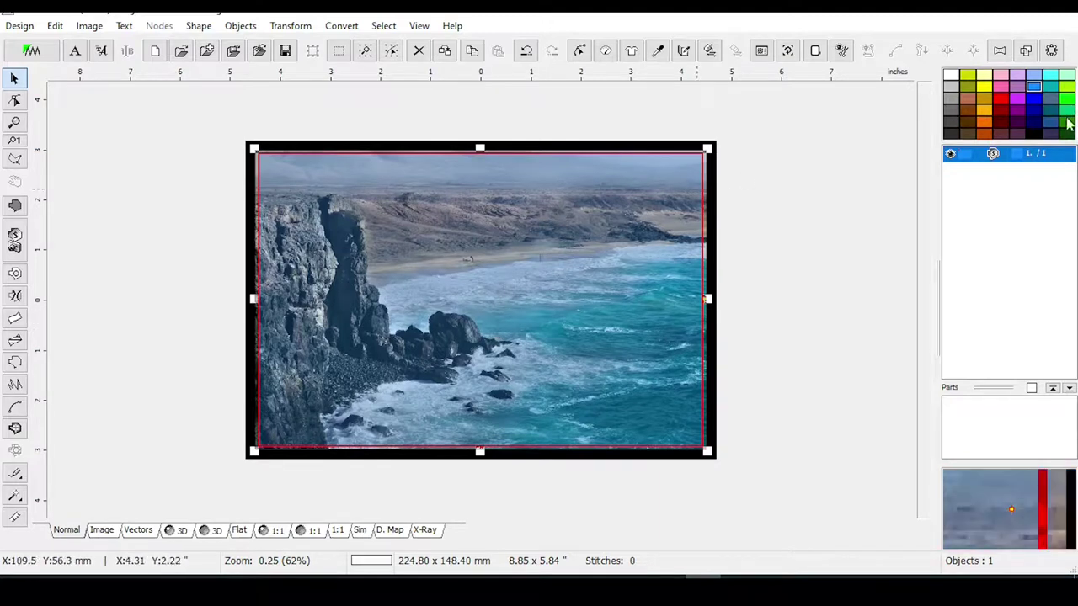
- Examine the Sfumato object's shade preview and parameters without changing them, and look at the photo alone for comparison
{"action": "mouse_move", "coordinate": [974, 160]}
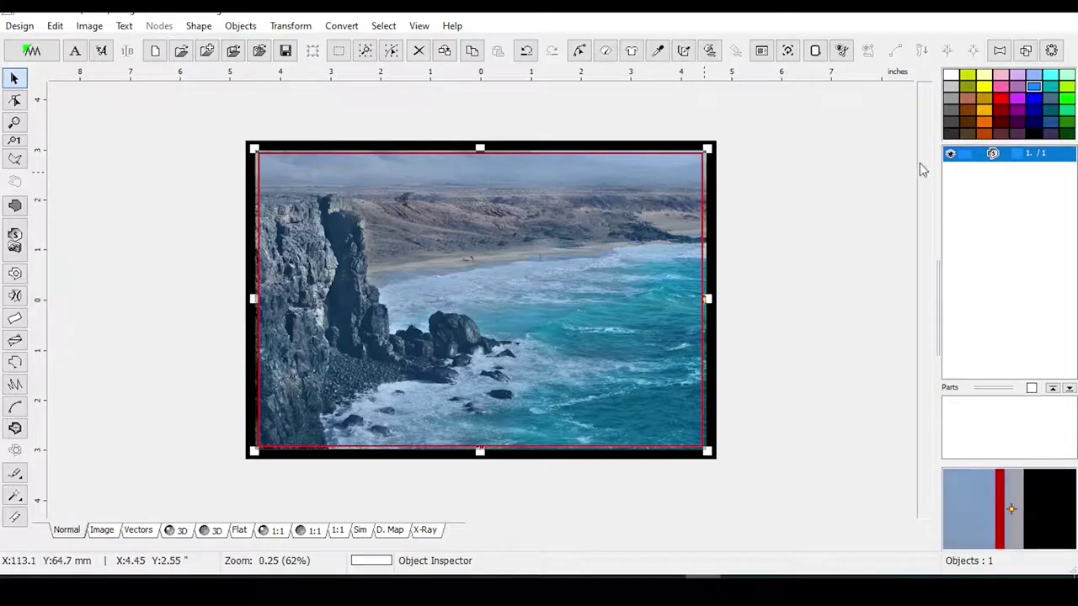
{"action": "left_click", "coordinate": [607, 54]}
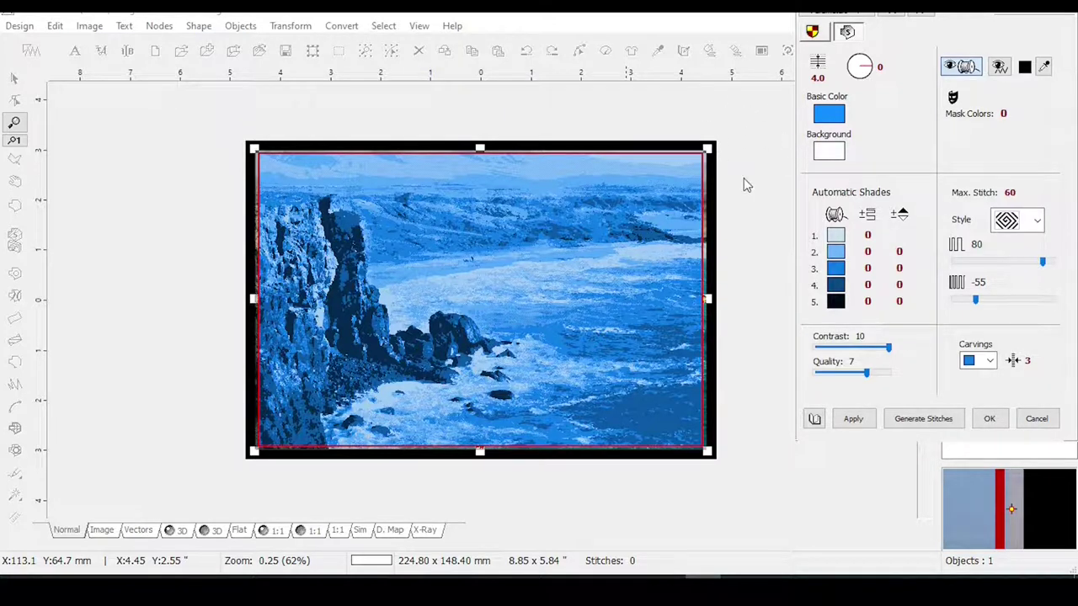
{"action": "left_click", "coordinate": [1037, 419]}
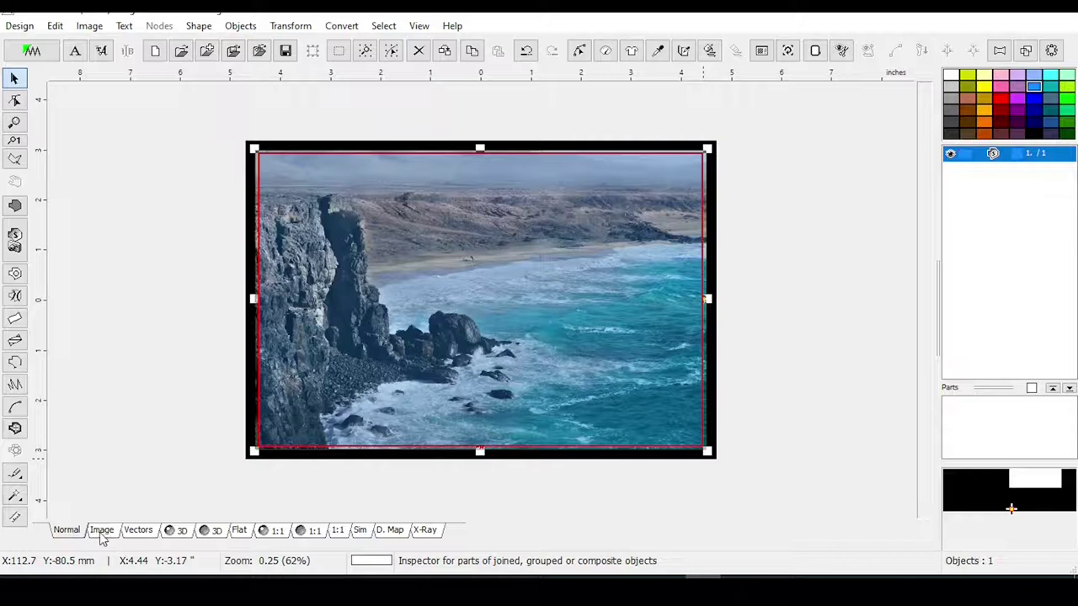
{"action": "left_click", "coordinate": [102, 536]}
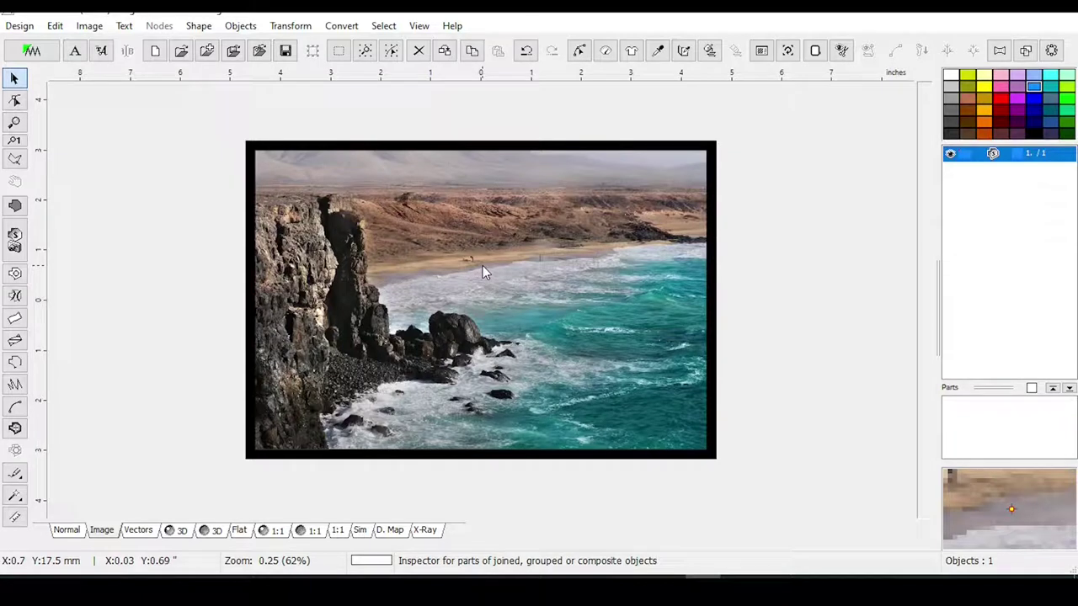
{"action": "left_click", "coordinate": [994, 156]}
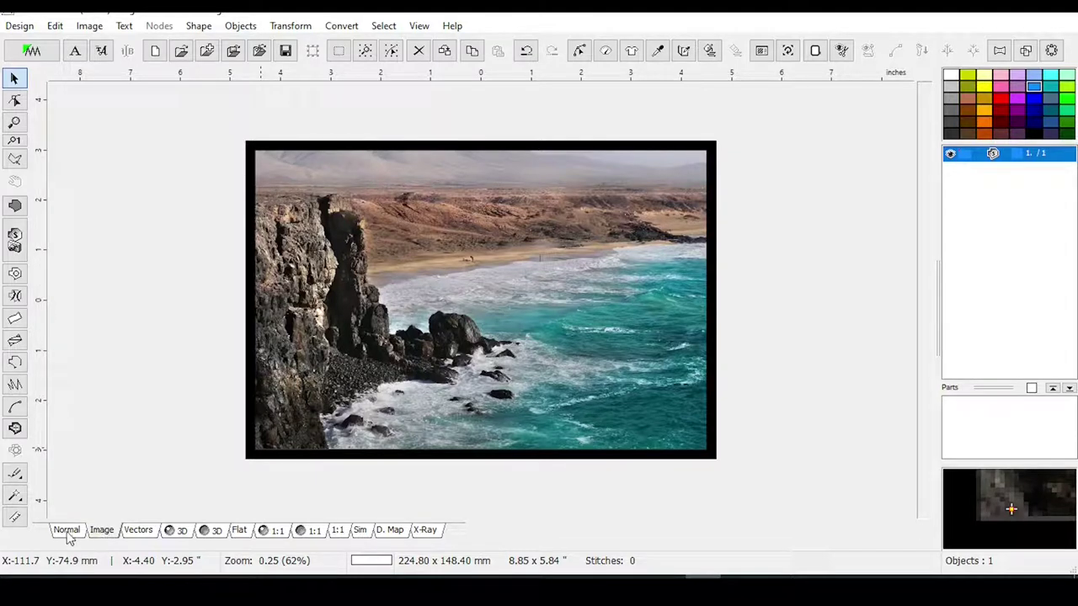
{"action": "left_click", "coordinate": [67, 532]}
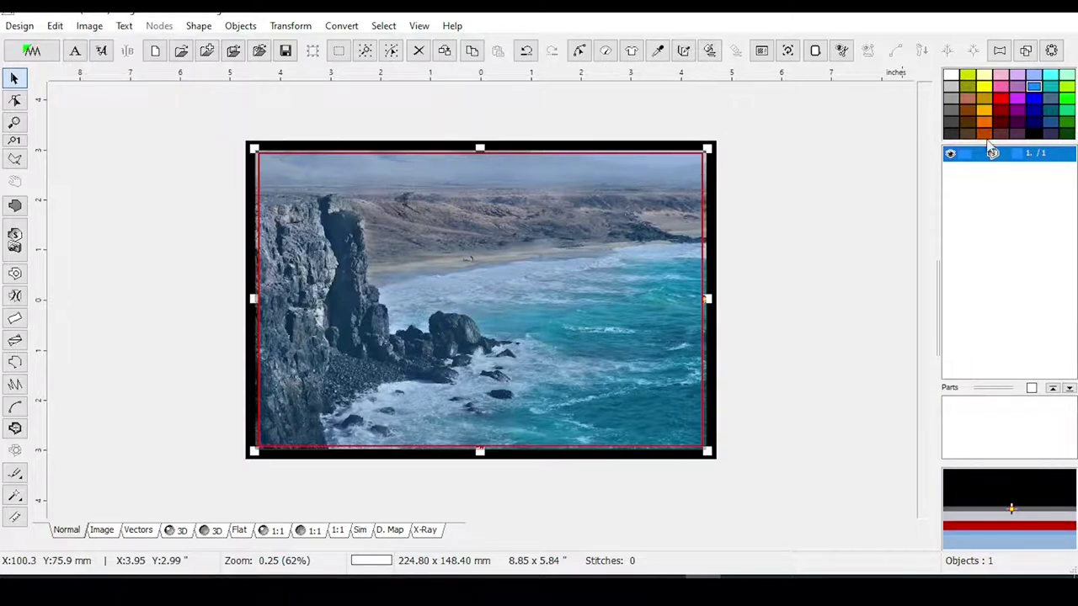
- Set the Sfumato object's basic color to a brown sampled from the photo's hillside and accept the parameters
{"action": "left_click", "coordinate": [607, 57]}
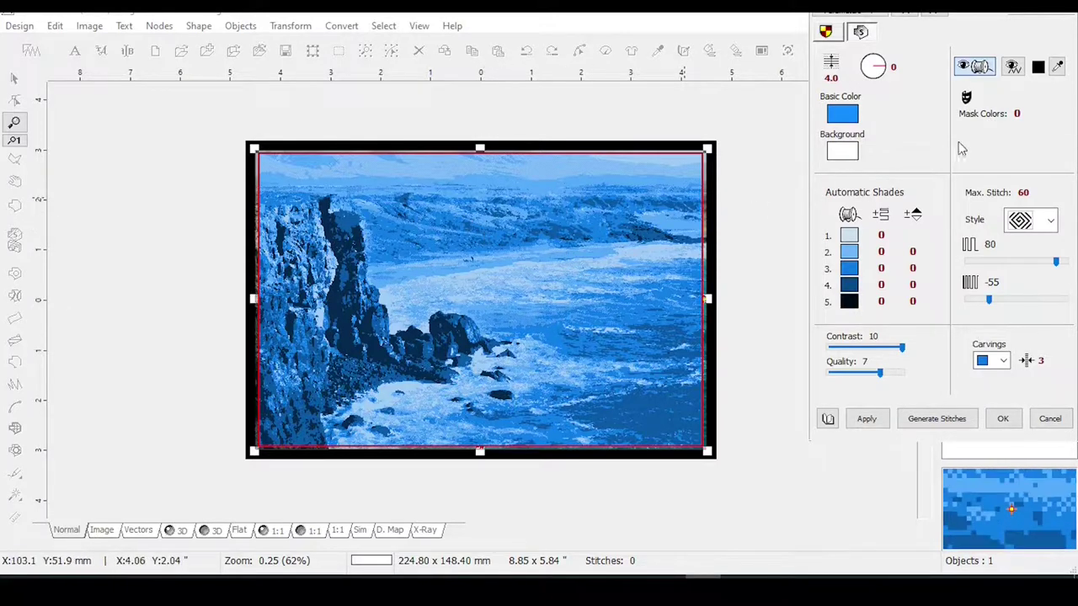
{"action": "left_click", "coordinate": [1059, 69]}
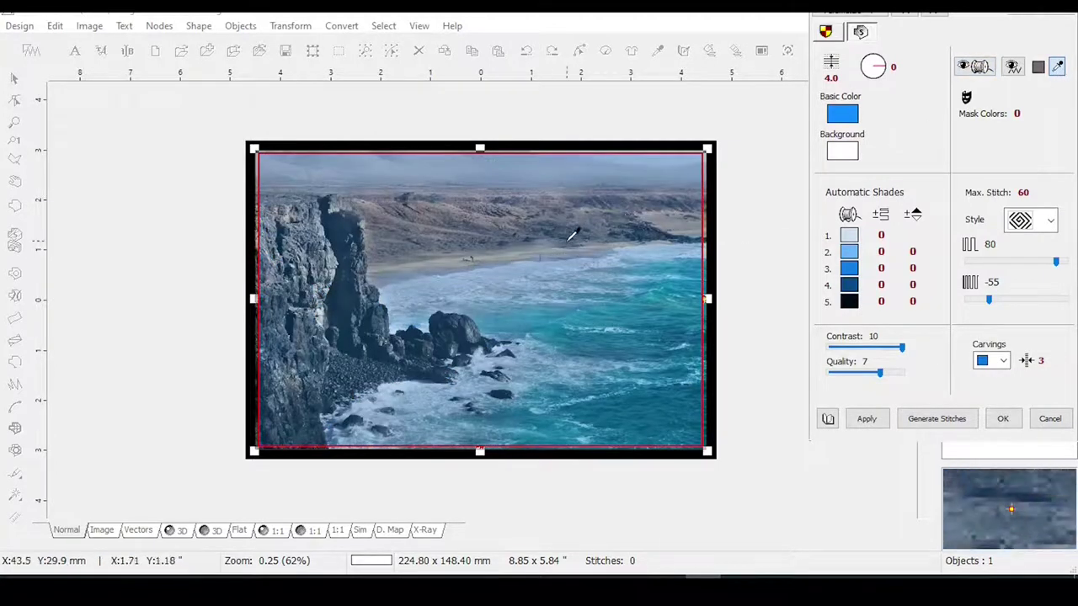
{"action": "right_click", "coordinate": [431, 217]}
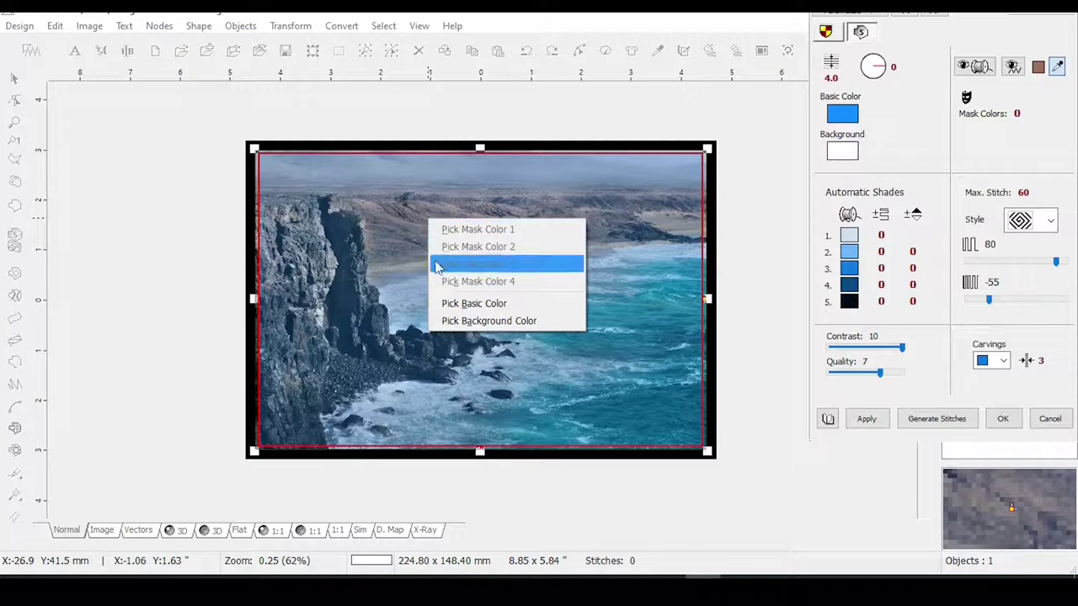
{"action": "left_click", "coordinate": [462, 307]}
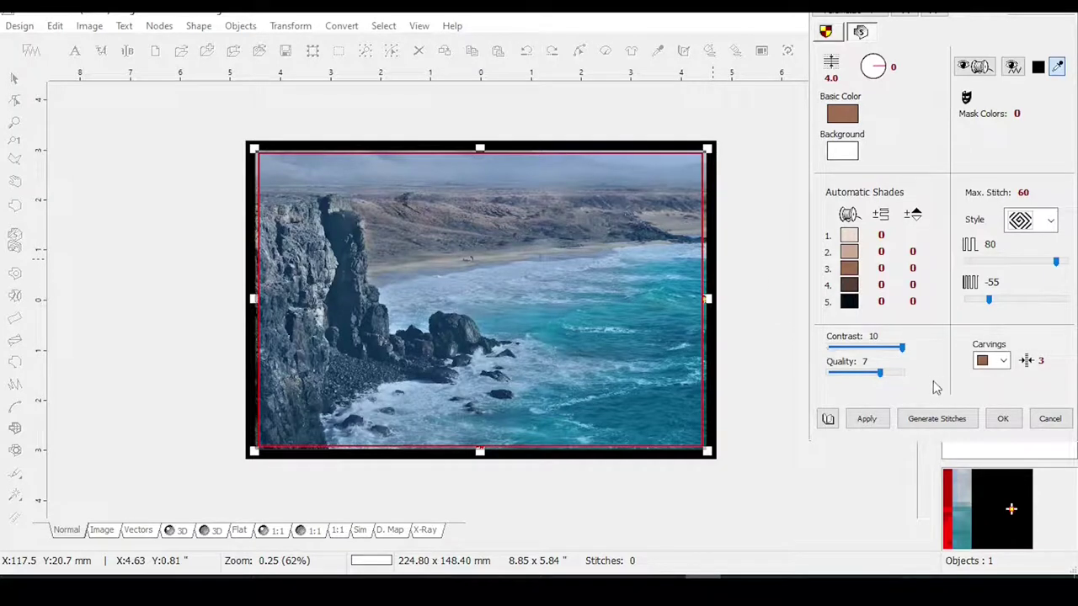
{"action": "left_click", "coordinate": [951, 415]}
{"action": "left_click", "coordinate": [1000, 419]}
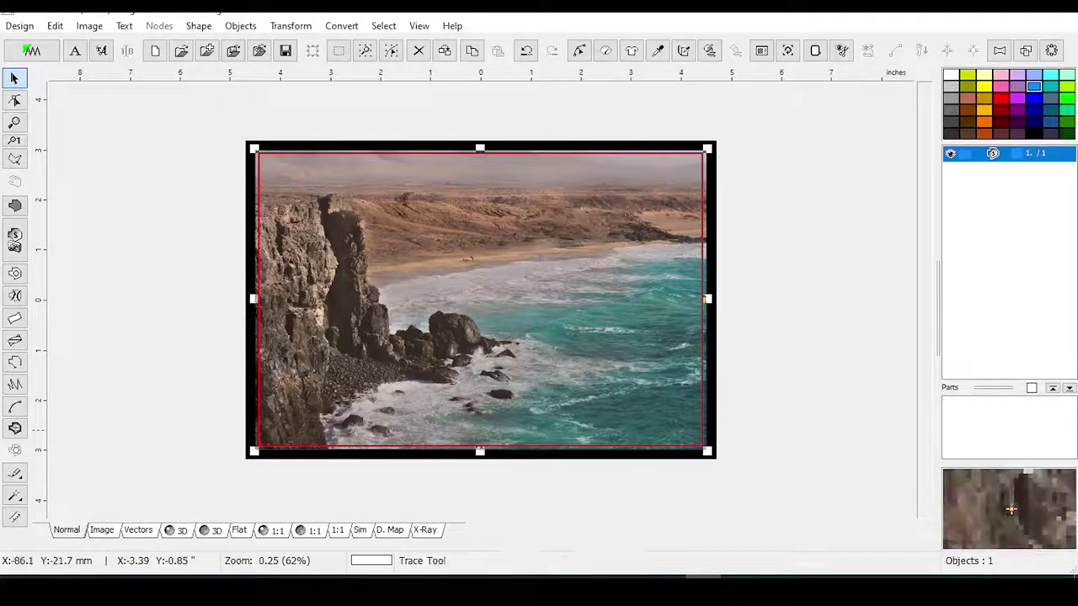
- View the photo alone and check the Sfumato object's brown automatic shades in its parameters
{"action": "left_click", "coordinate": [104, 535]}
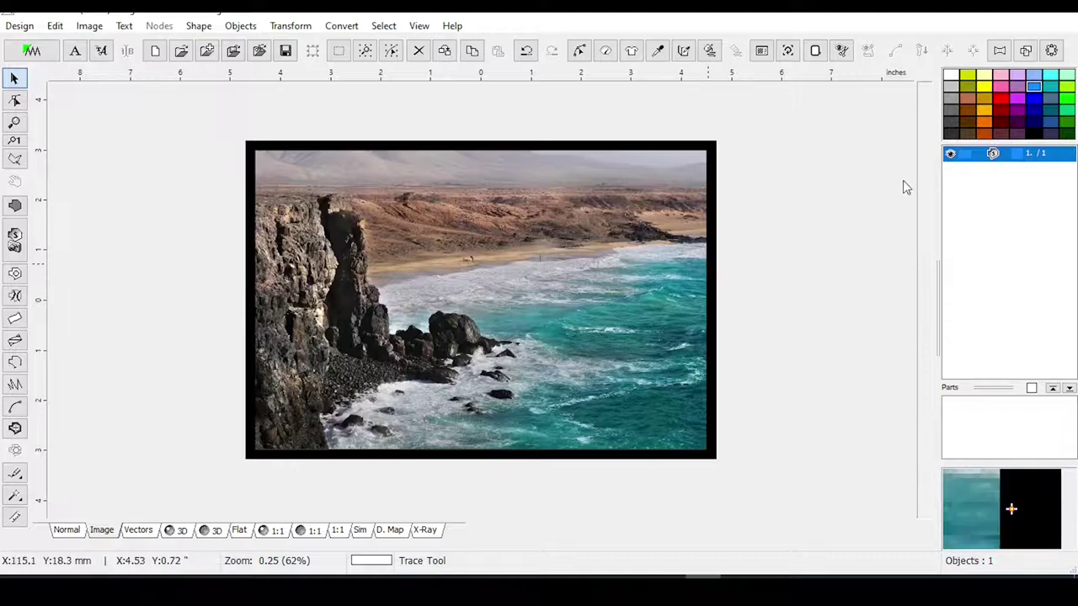
{"action": "left_click", "coordinate": [605, 51]}
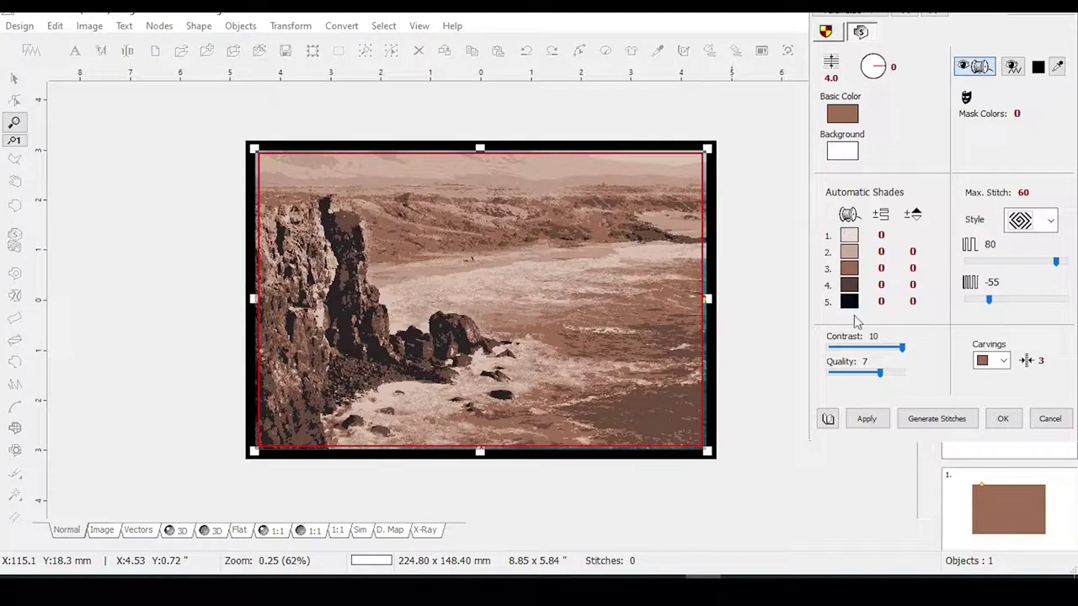
{"action": "left_click", "coordinate": [1002, 419]}
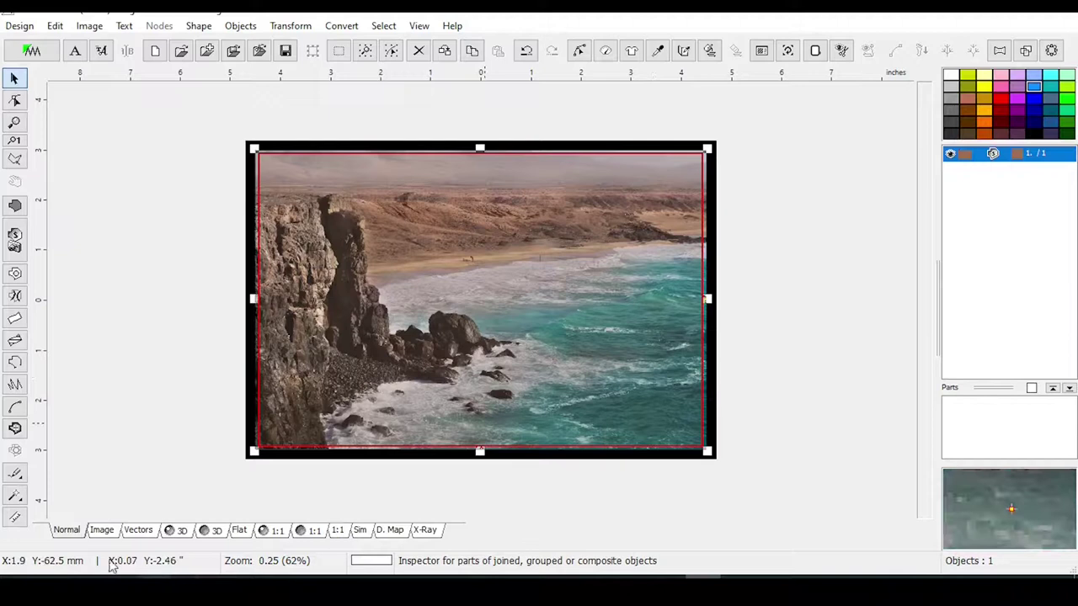
- Compare the photo with the Sfumato shade preview, generate the object's stitches and accept its parameters with a darker brown basic color
{"action": "left_click", "coordinate": [103, 533]}
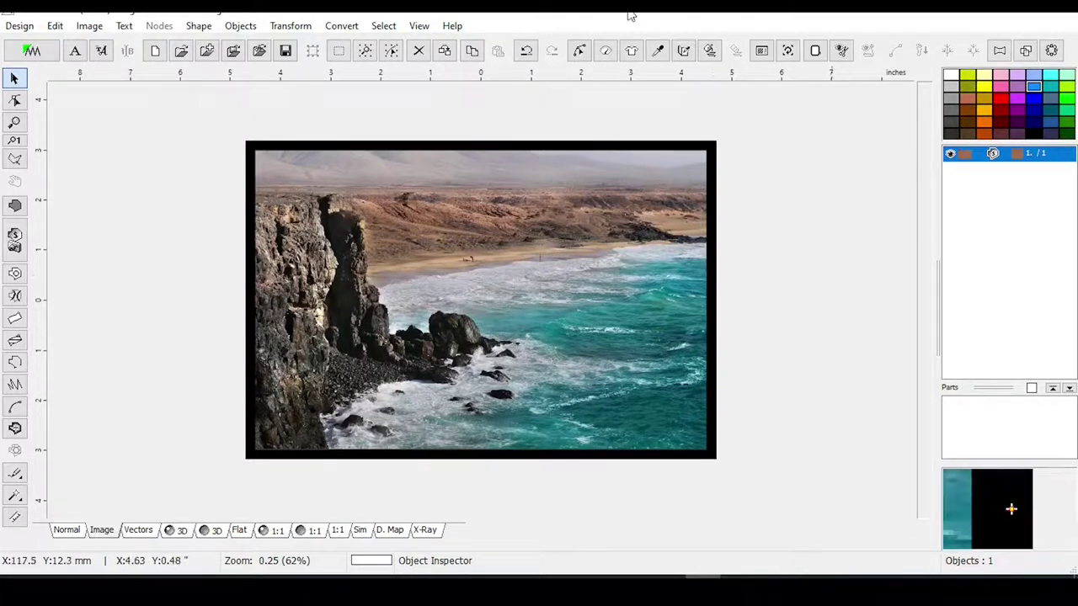
{"action": "left_click", "coordinate": [605, 53]}
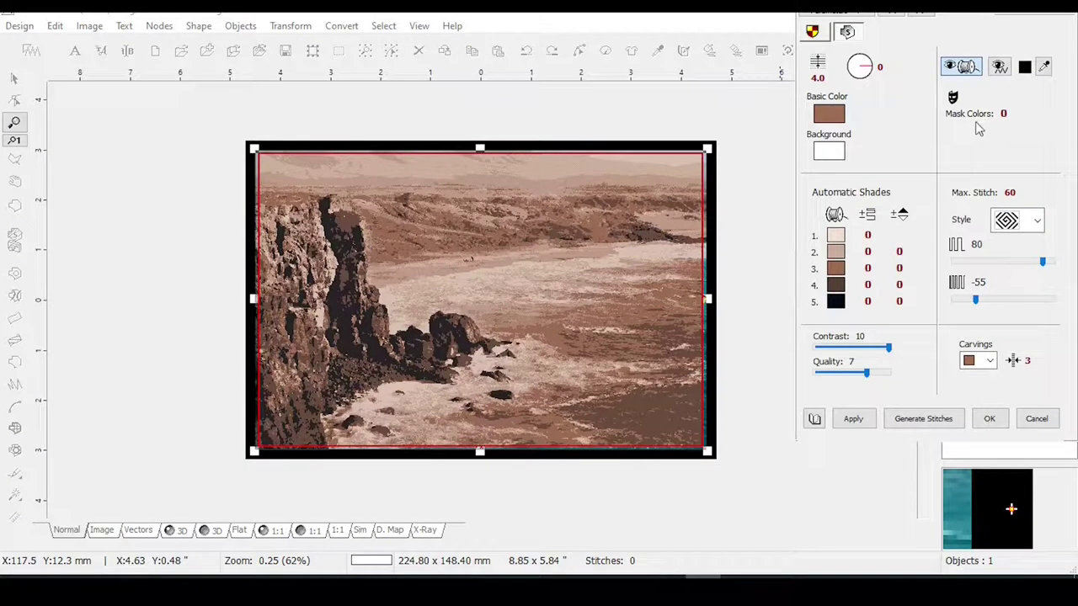
{"action": "left_click", "coordinate": [923, 419]}
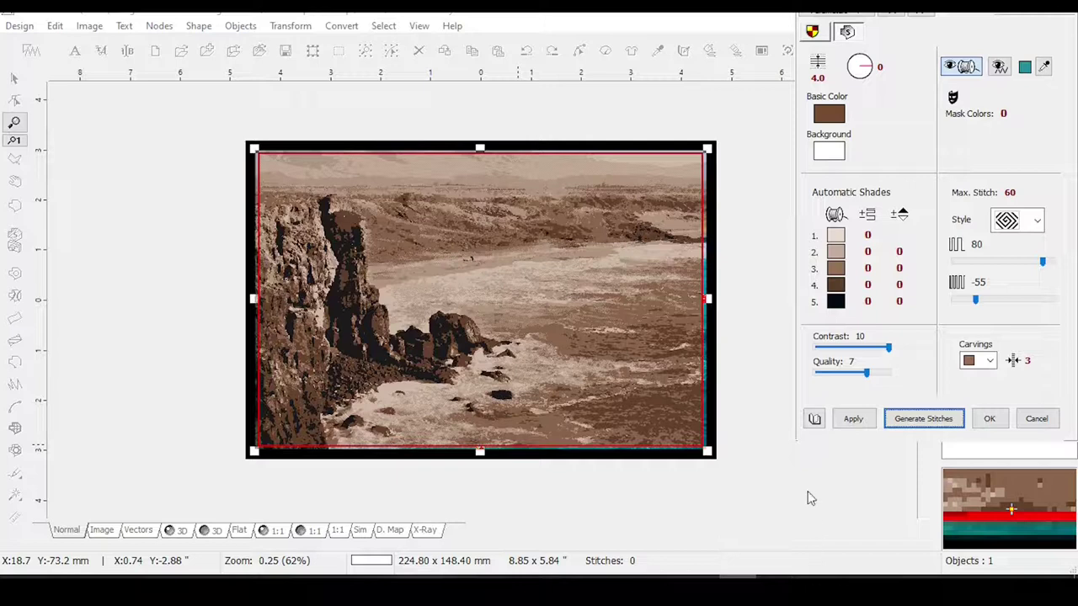
{"action": "left_click", "coordinate": [991, 420]}
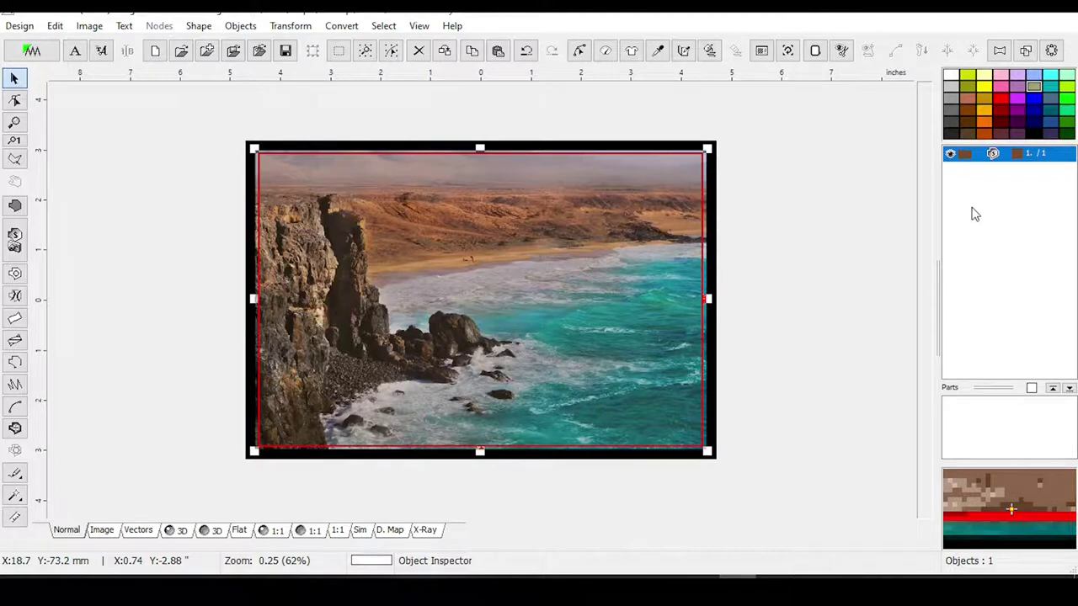
- Duplicate the Sfumato object and open the parameters of the copy
{"action": "mouse_move", "coordinate": [979, 163]}
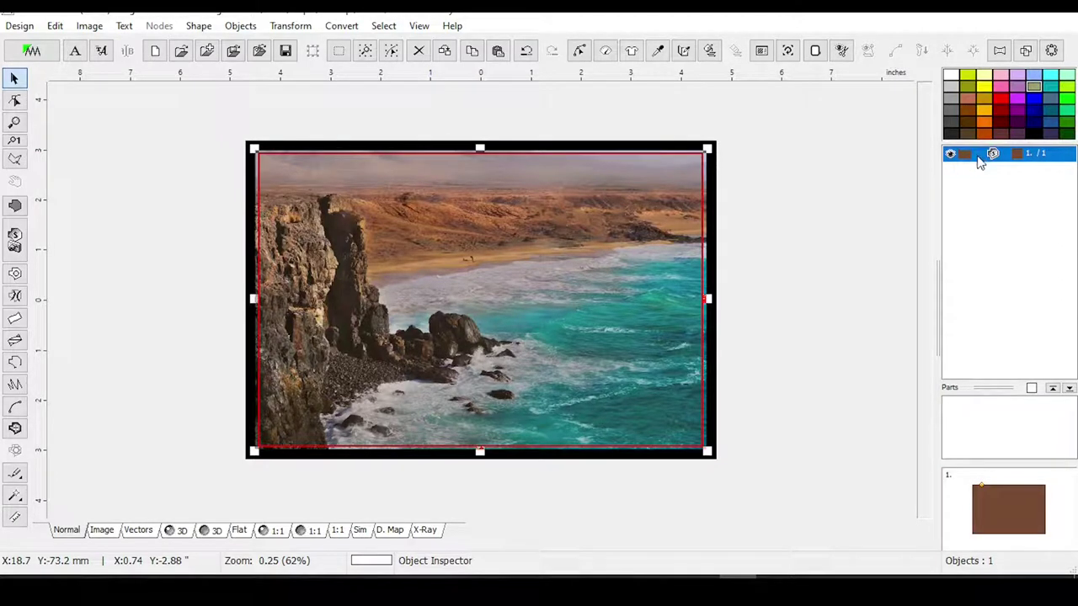
{"action": "key", "text": "ctrl+d"}
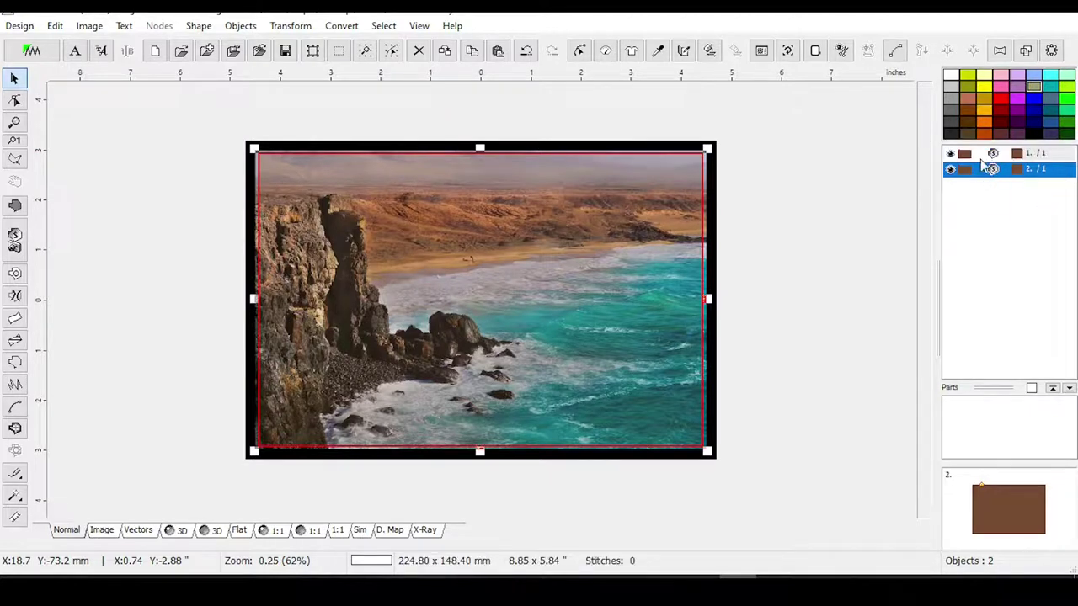
{"action": "left_click", "coordinate": [605, 52]}
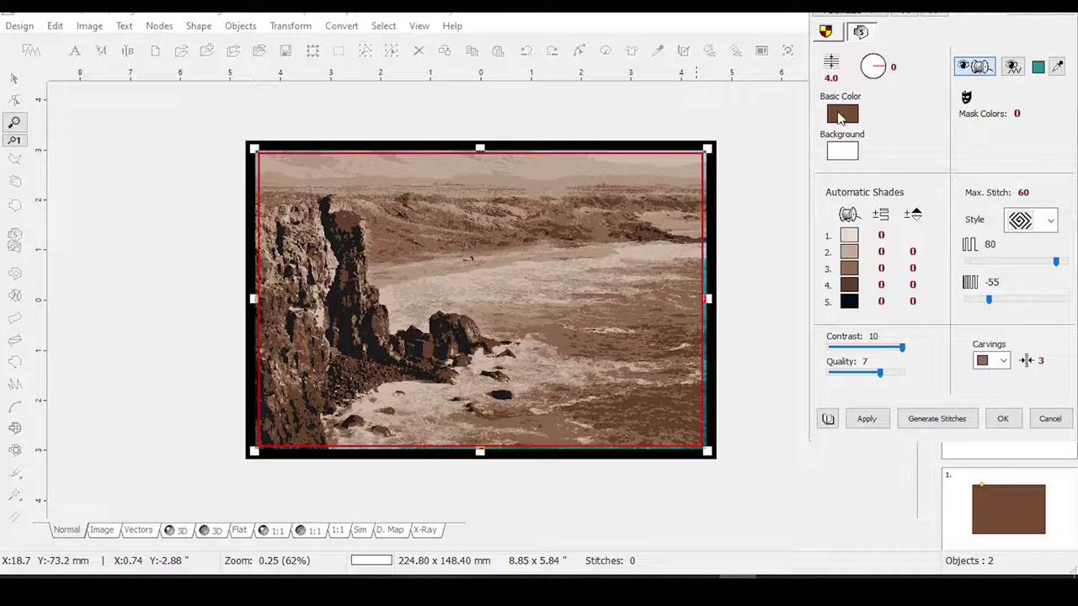
- Set the copied Sfumato object's basic color to a dark grey-green sampled from the cliff rocks in the photo
{"action": "left_click", "coordinate": [1057, 68]}
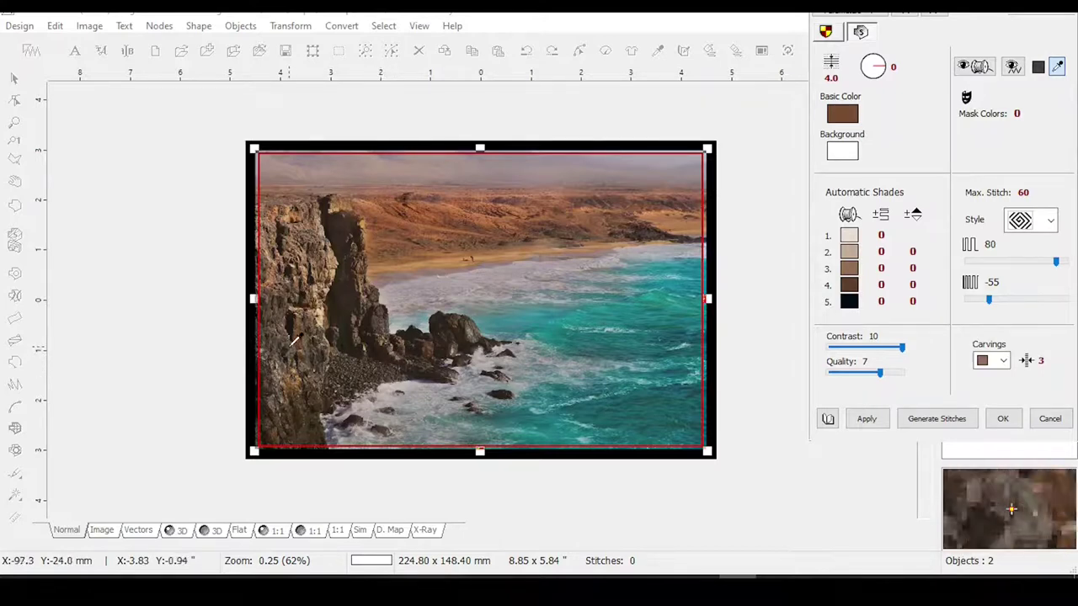
{"action": "scroll", "coordinate": [278, 337], "scroll_direction": "up", "scroll_amount": 3}
{"action": "scroll", "coordinate": [278, 337], "scroll_direction": "up", "scroll_amount": 2}
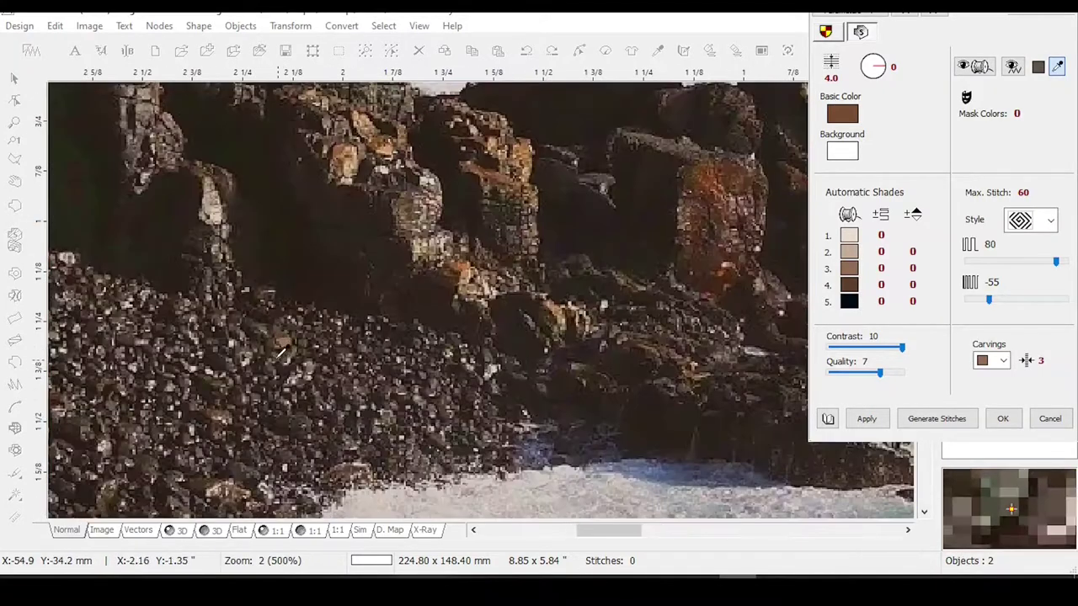
{"action": "left_click_drag", "start_coordinate": [612, 538], "coordinate": [503, 541]}
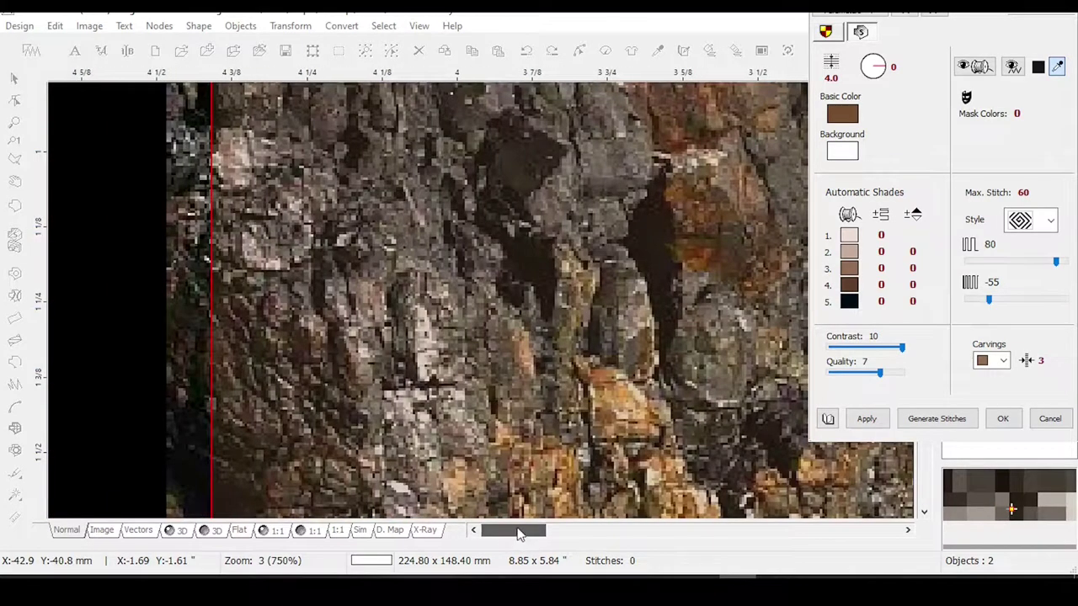
{"action": "scroll", "coordinate": [478, 200], "scroll_direction": "up", "scroll_amount": 1}
{"action": "scroll", "coordinate": [478, 201], "scroll_direction": "up", "scroll_amount": 2}
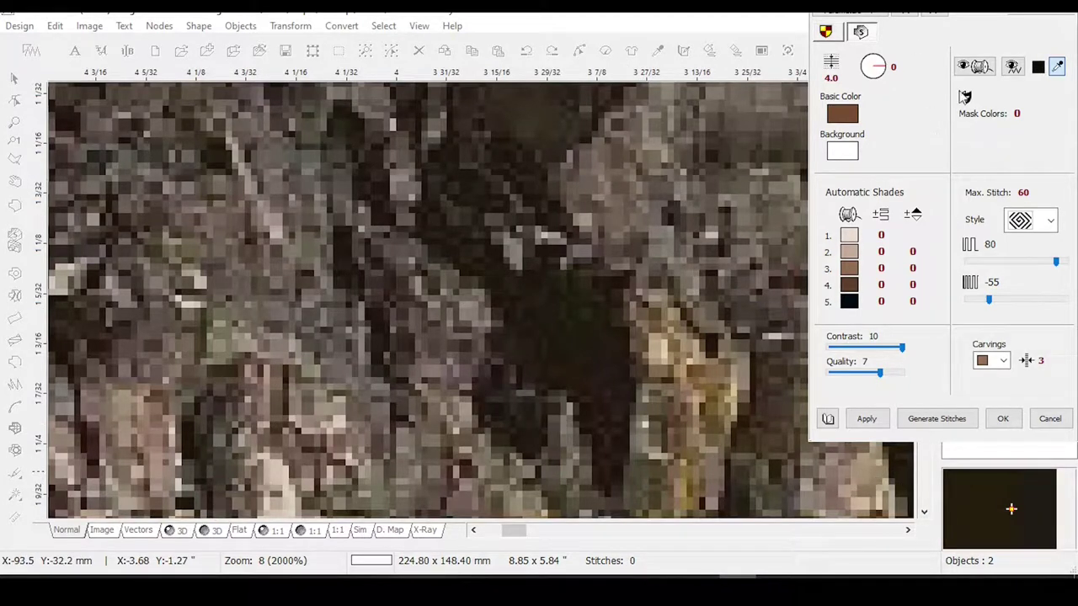
{"action": "left_click_drag", "start_coordinate": [1032, 13], "coordinate": [1032, 148]}
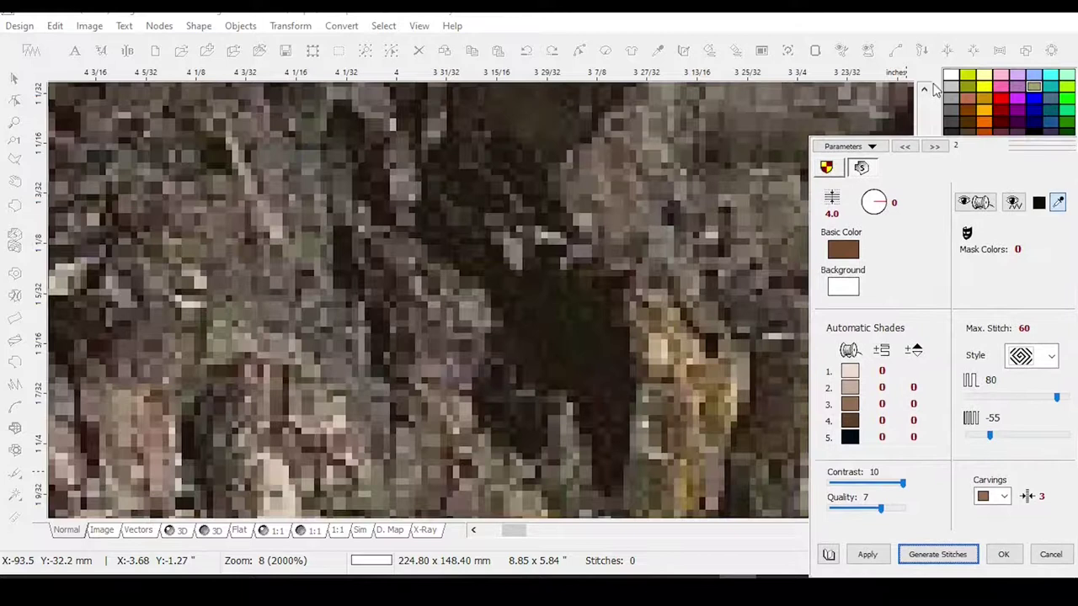
{"action": "left_click", "coordinate": [923, 90]}
{"action": "left_click", "coordinate": [924, 89]}
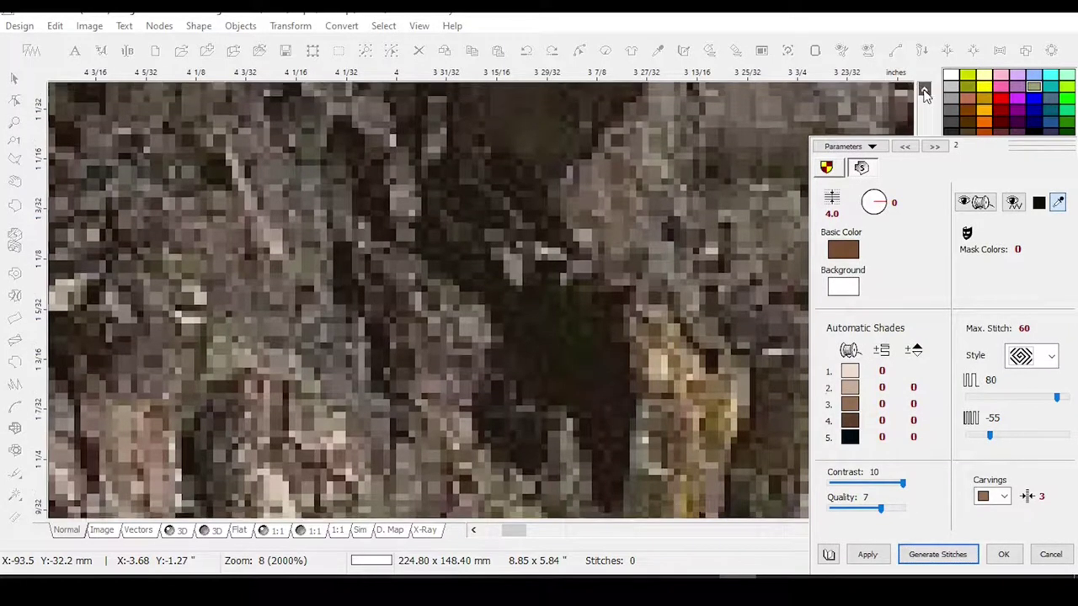
{"action": "left_click", "coordinate": [924, 89]}
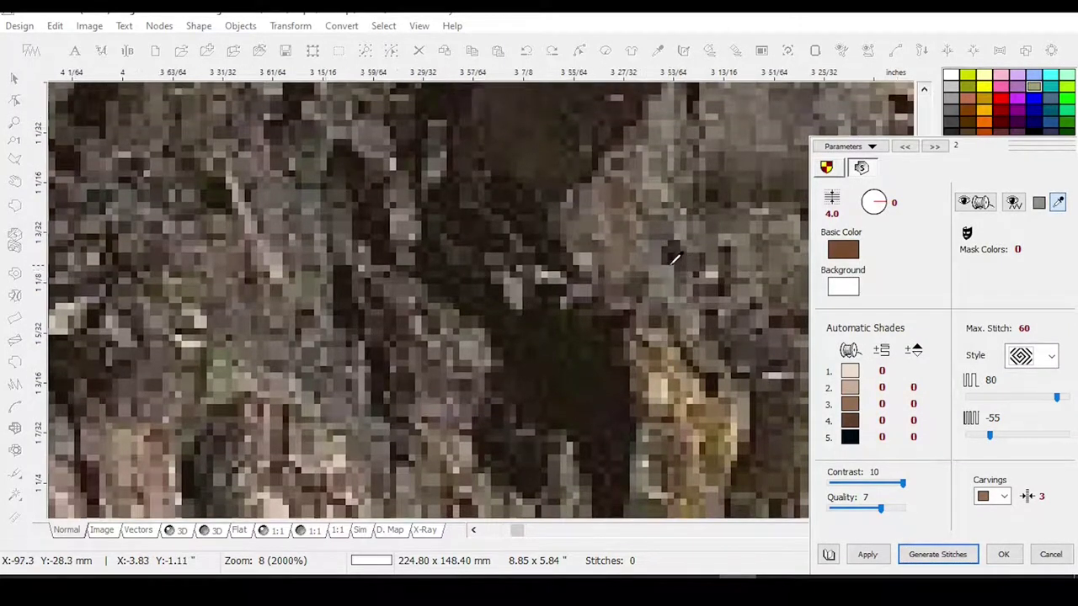
{"action": "scroll", "coordinate": [676, 260], "scroll_direction": "up", "scroll_amount": 1}
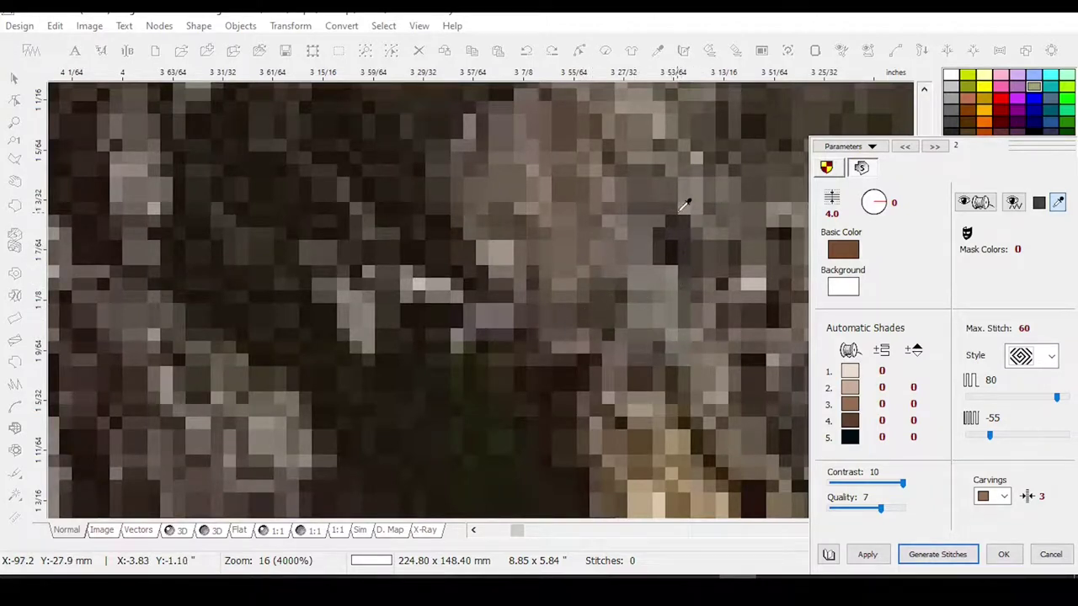
{"action": "right_click", "coordinate": [756, 440]}
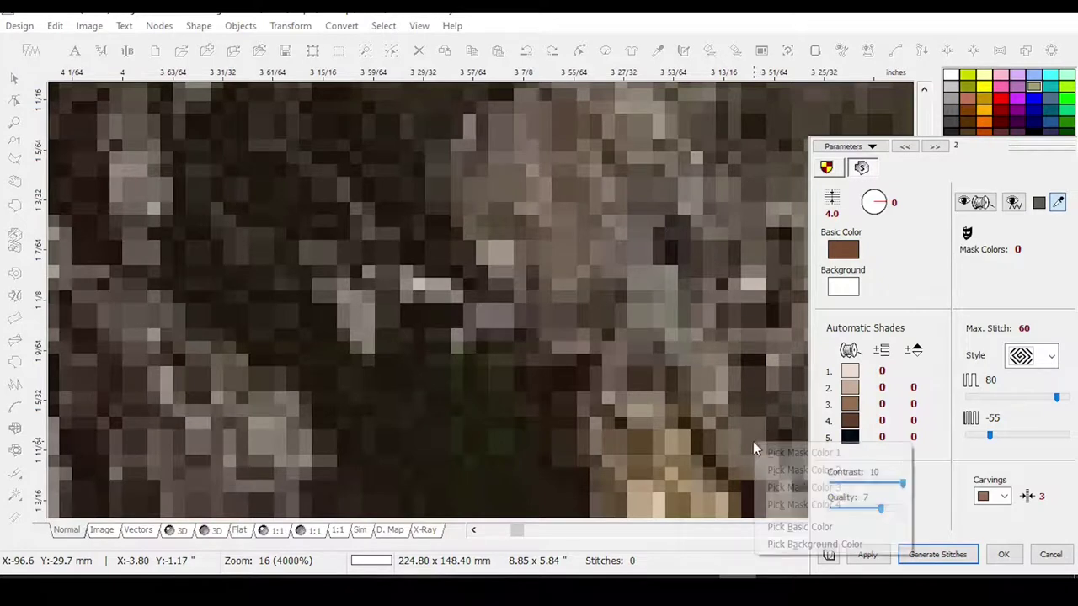
{"action": "left_click", "coordinate": [813, 526]}
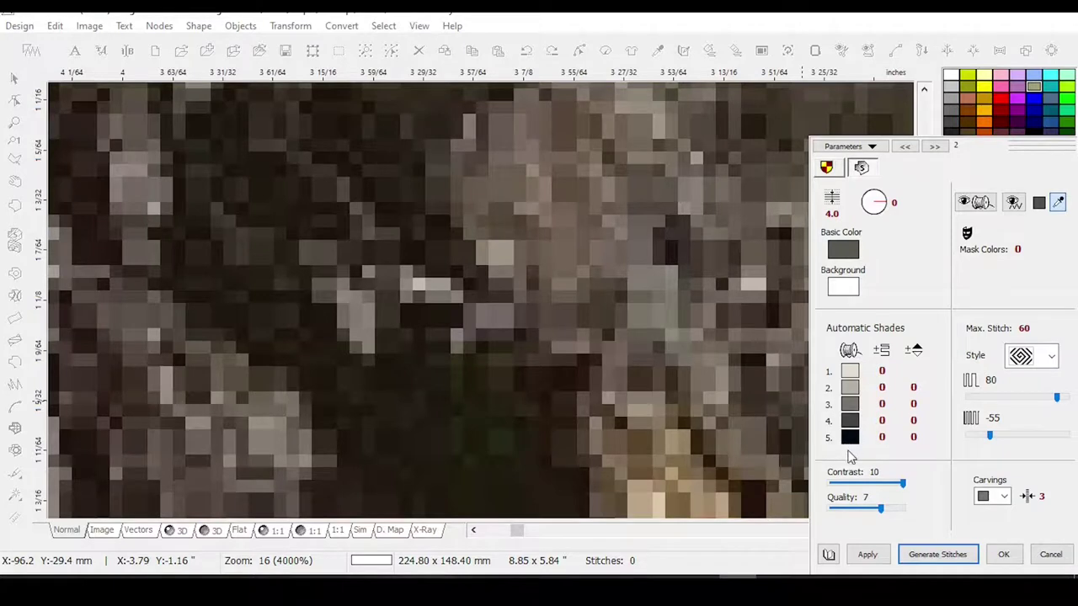
- Set the copied Sfumato object's background color to black
{"action": "left_click", "coordinate": [842, 285]}
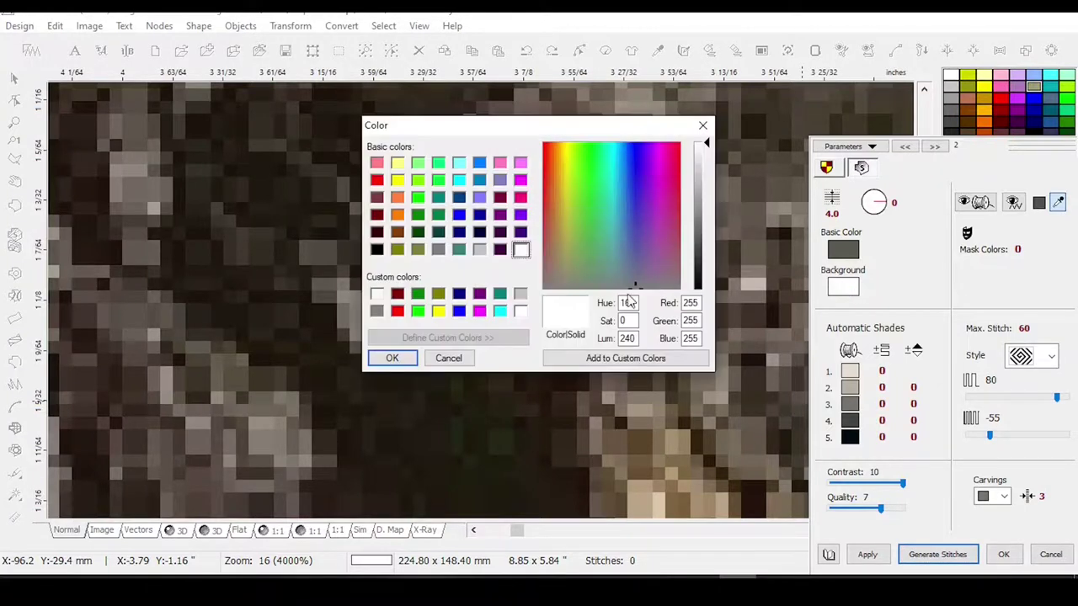
{"action": "left_click", "coordinate": [376, 250]}
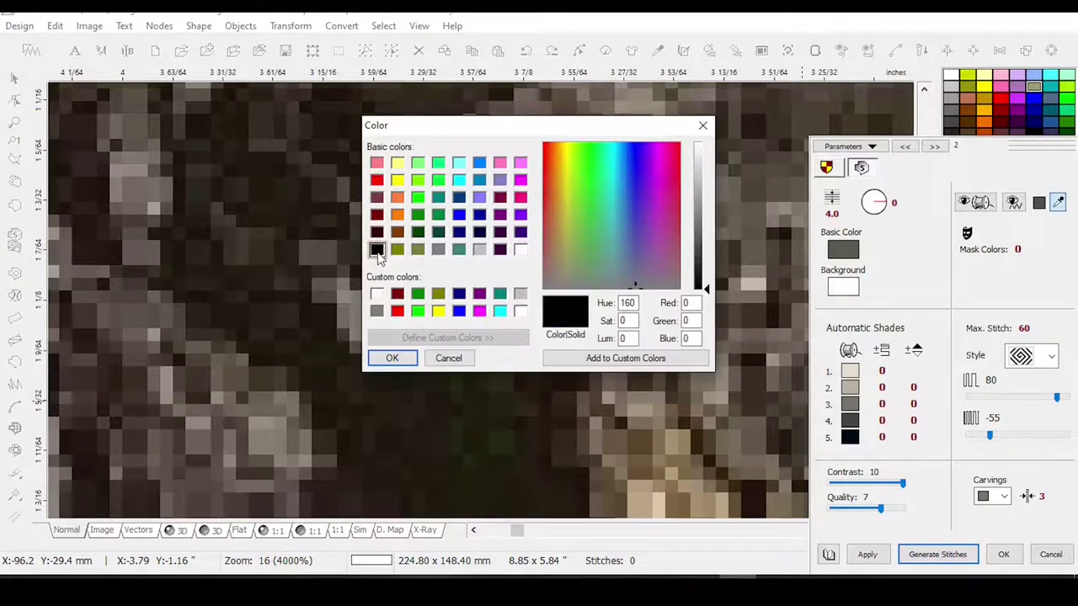
{"action": "left_click", "coordinate": [391, 357]}
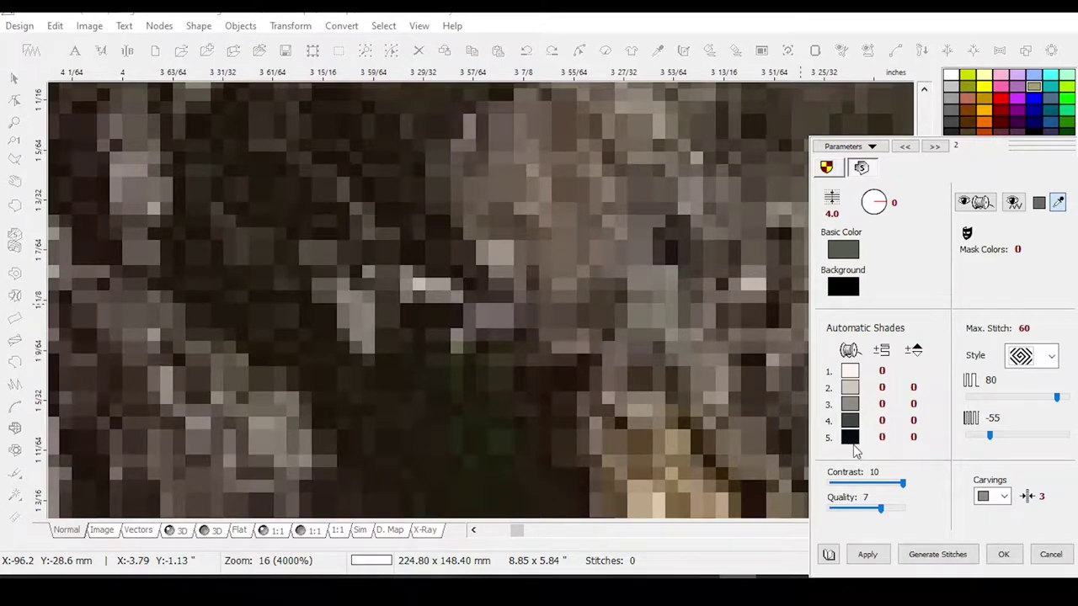
- Check the color values of the fifth automatic shade and the background without changing them
{"action": "left_click", "coordinate": [848, 438]}
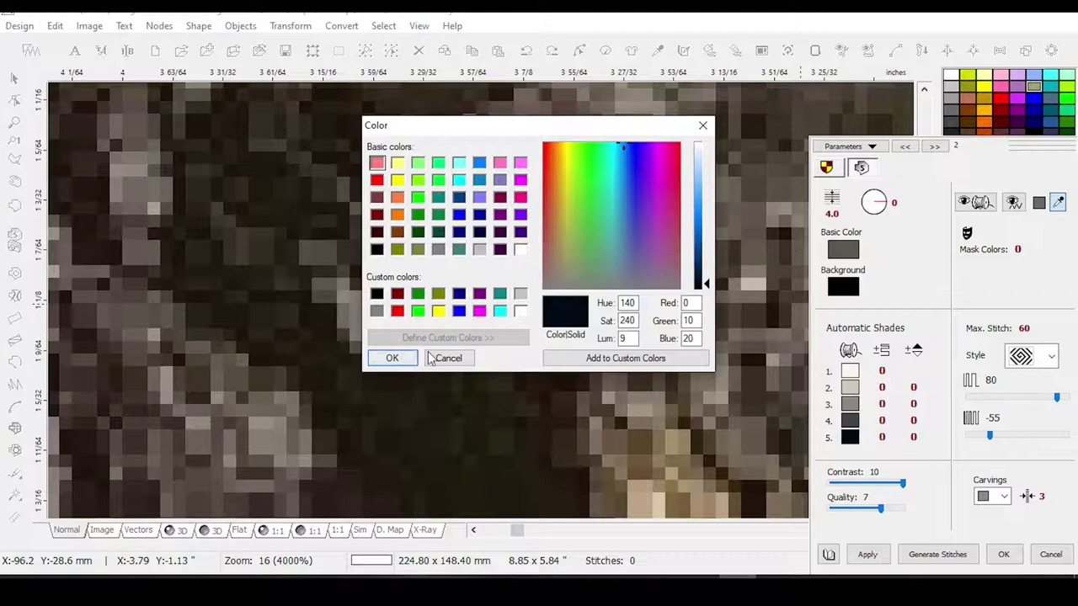
{"action": "left_click", "coordinate": [459, 360]}
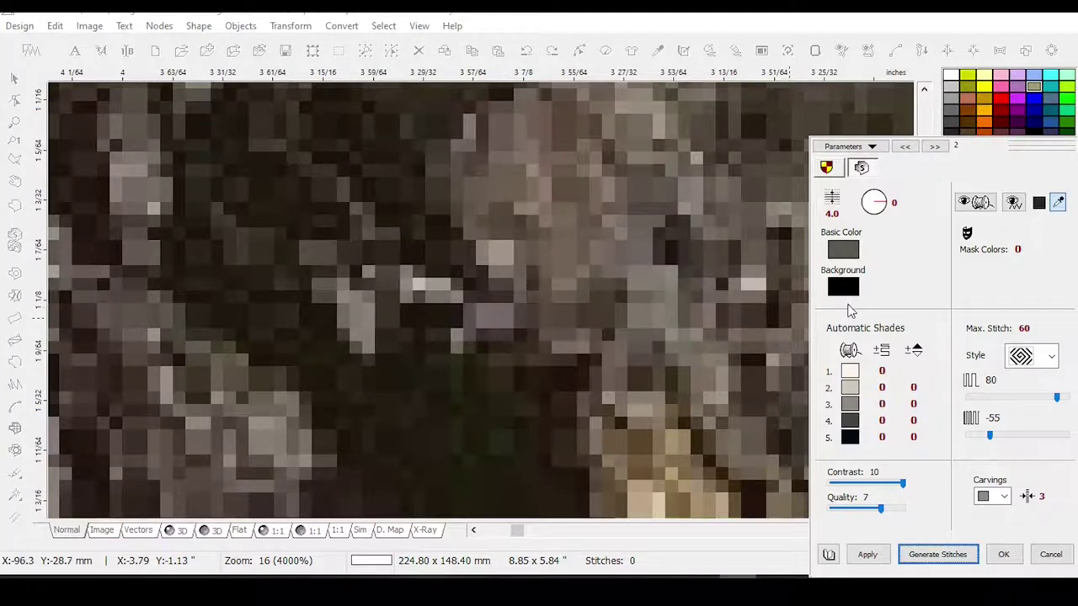
{"action": "left_click", "coordinate": [843, 289]}
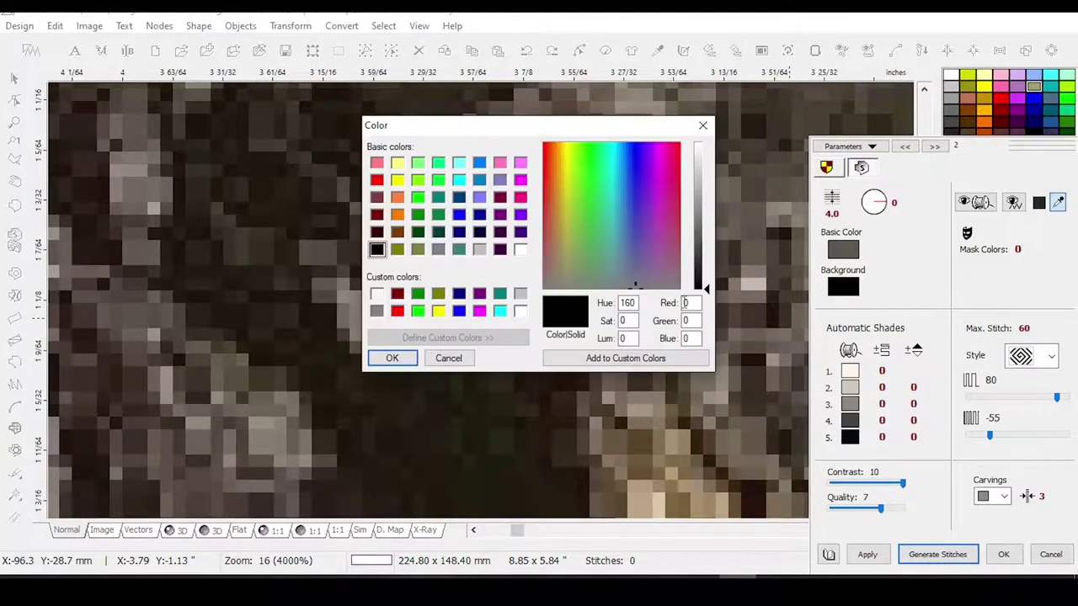
{"action": "left_click", "coordinate": [449, 359]}
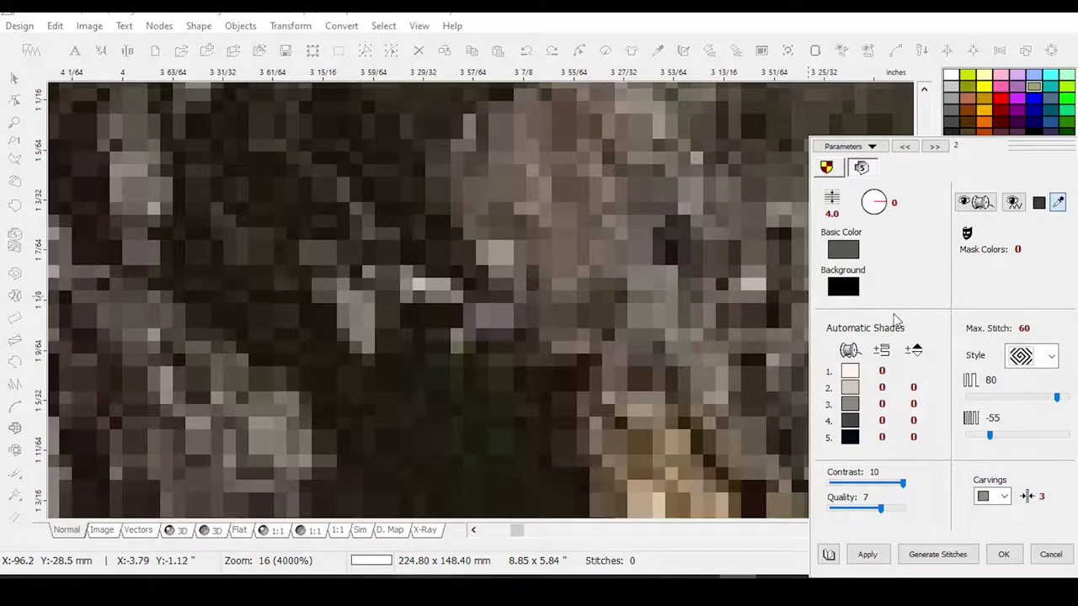
{"action": "left_click_drag", "start_coordinate": [1045, 151], "coordinate": [996, 23]}
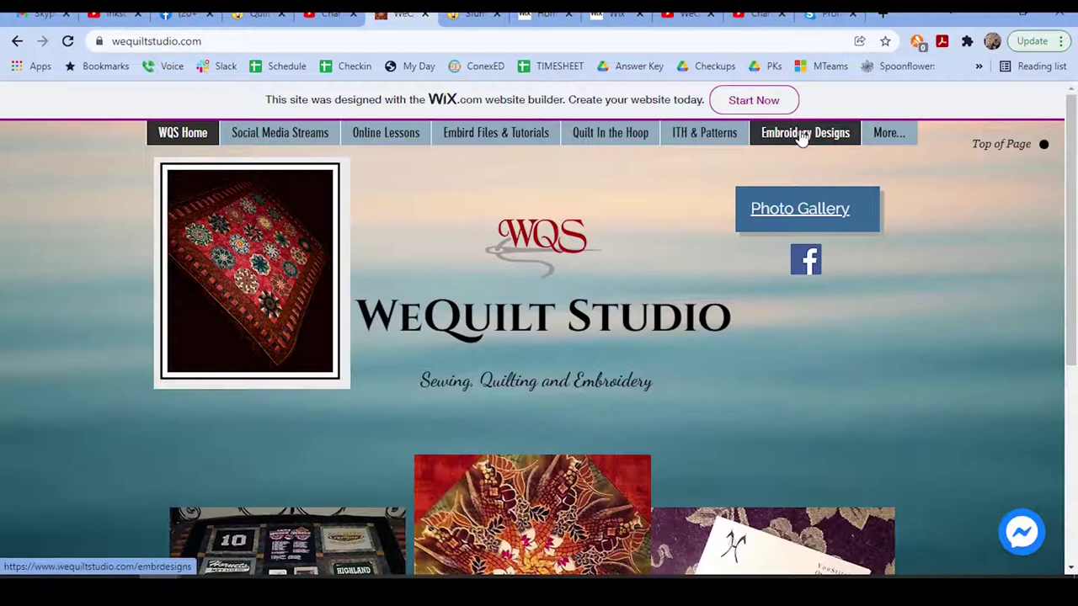
- Switch to the WeQuilt Studio website in the browser, open Online Lessons and read from the instructions to the Skype lesson offer
{"action": "mouse_move", "coordinate": [886, 133]}
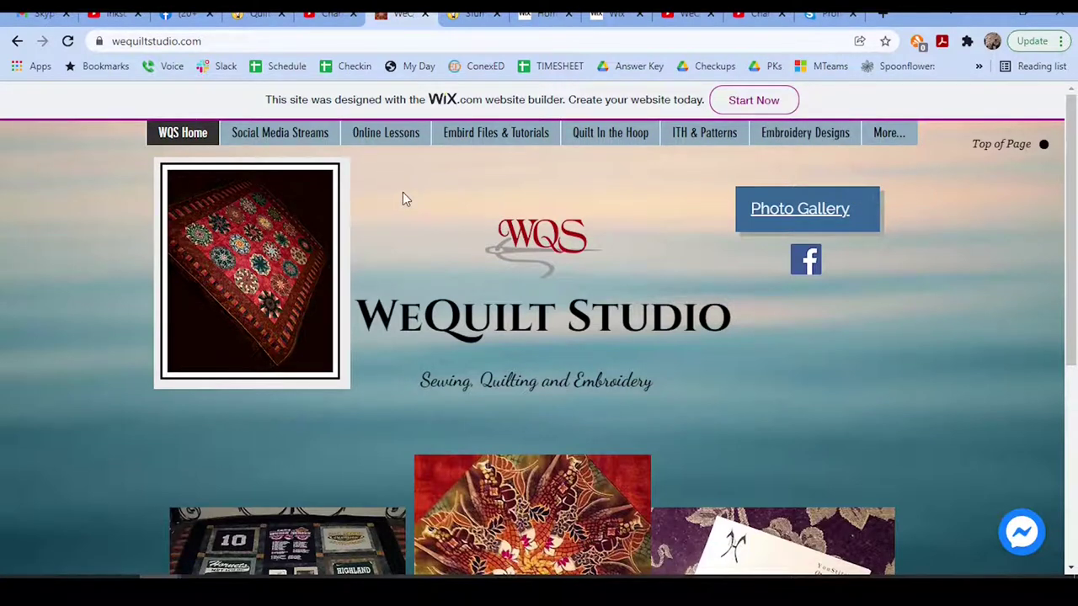
{"action": "left_click", "coordinate": [379, 132]}
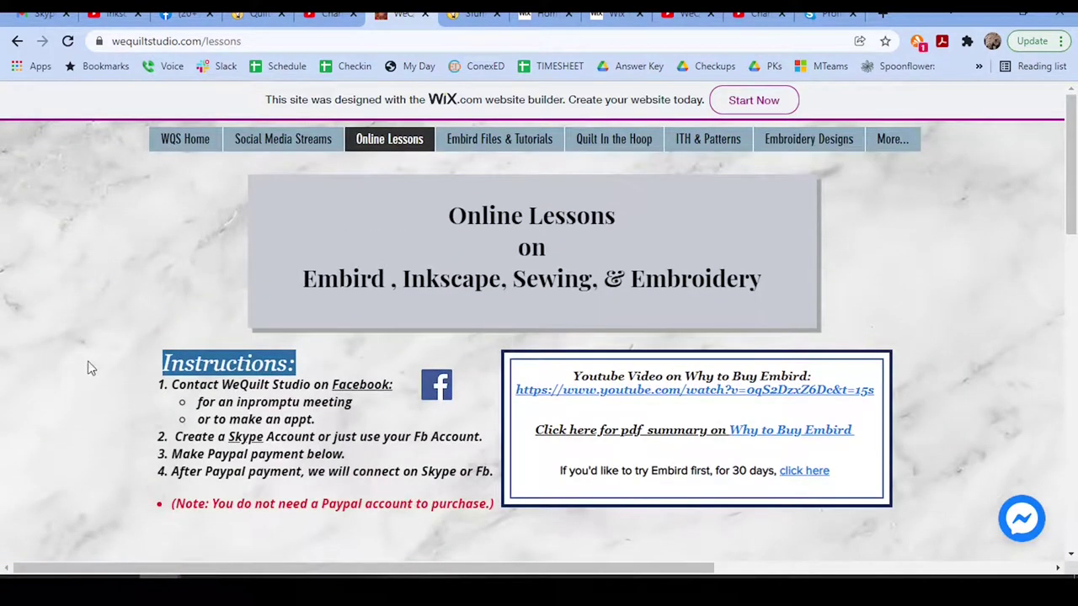
{"action": "left_click_drag", "start_coordinate": [1071, 173], "coordinate": [1054, 204]}
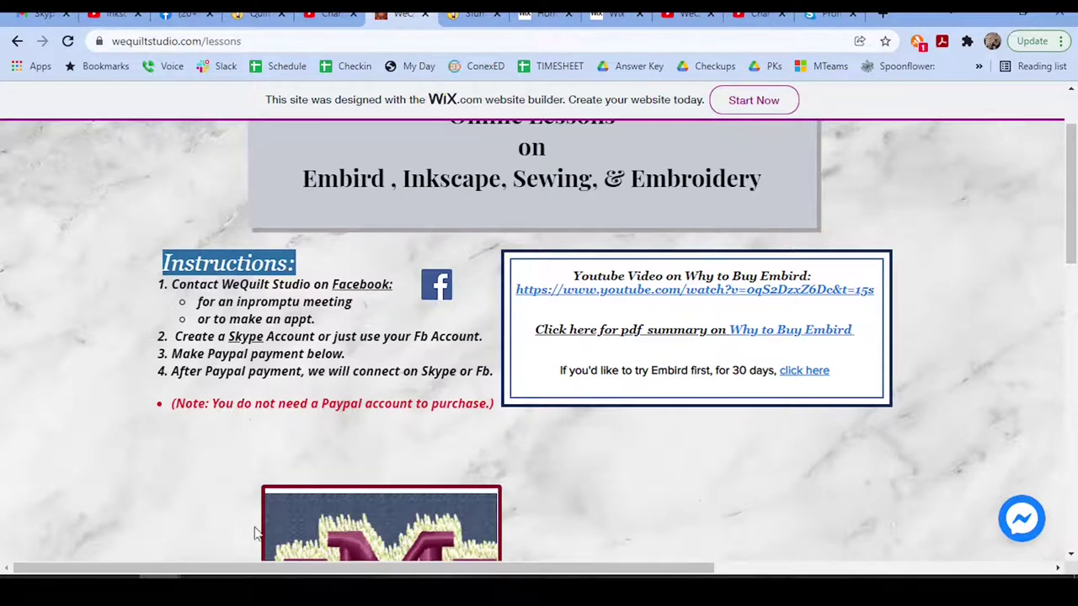
{"action": "mouse_move", "coordinate": [1074, 193]}
{"action": "left_mouse_down"}
{"action": "mouse_move", "coordinate": [1074, 336]}
{"action": "mouse_move", "coordinate": [1075, 215]}
{"action": "left_mouse_up"}
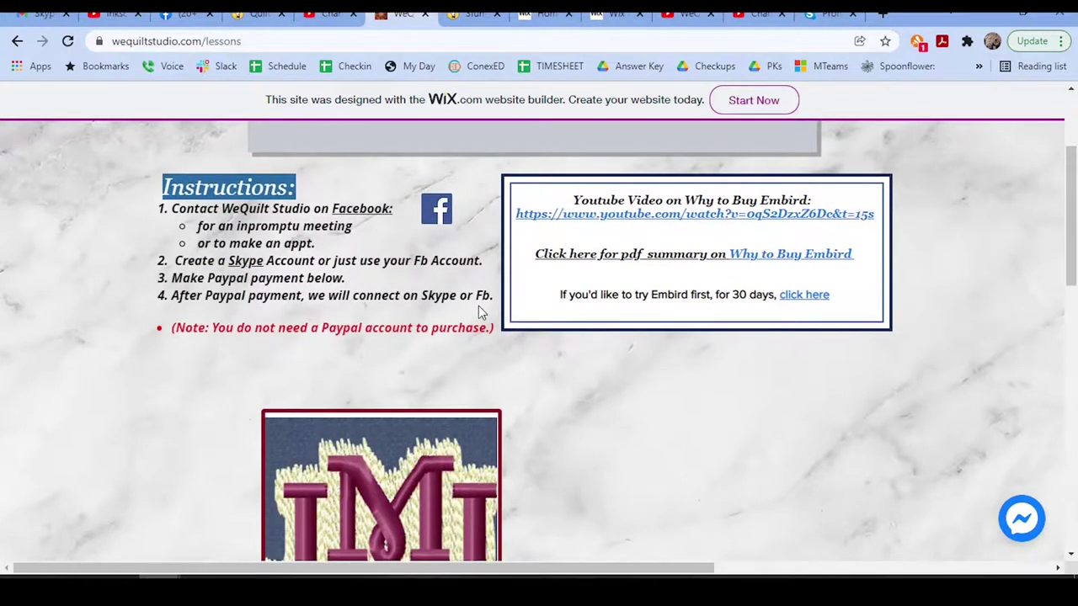
{"action": "left_click_drag", "start_coordinate": [1074, 195], "coordinate": [1075, 284]}
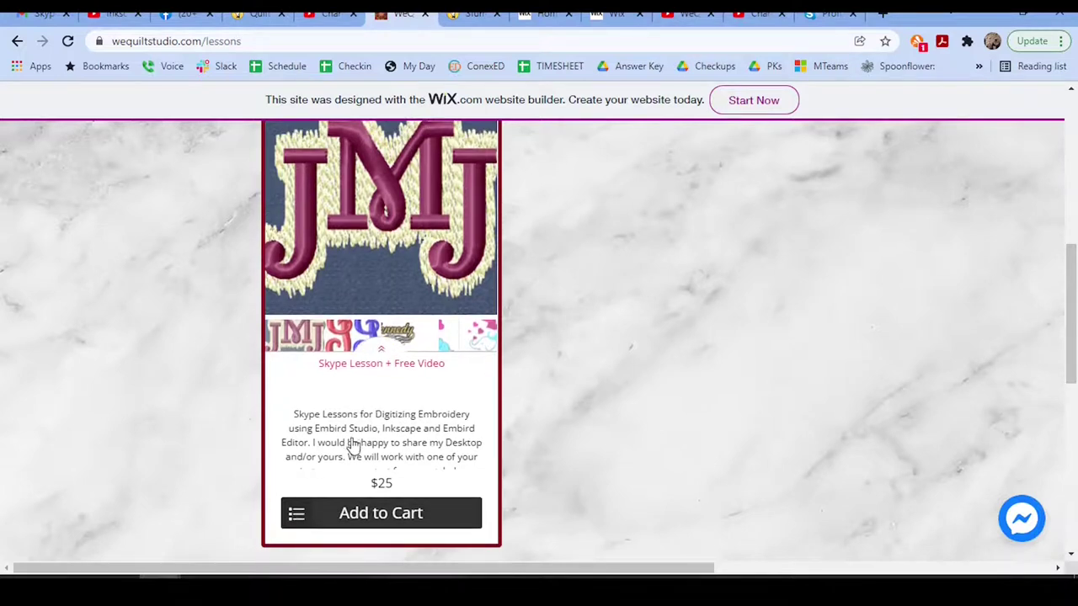
- Open the purchase options of the Skype Lesson + Free Video offer, view its price options and review the page's instructions
{"action": "left_click", "coordinate": [365, 512]}
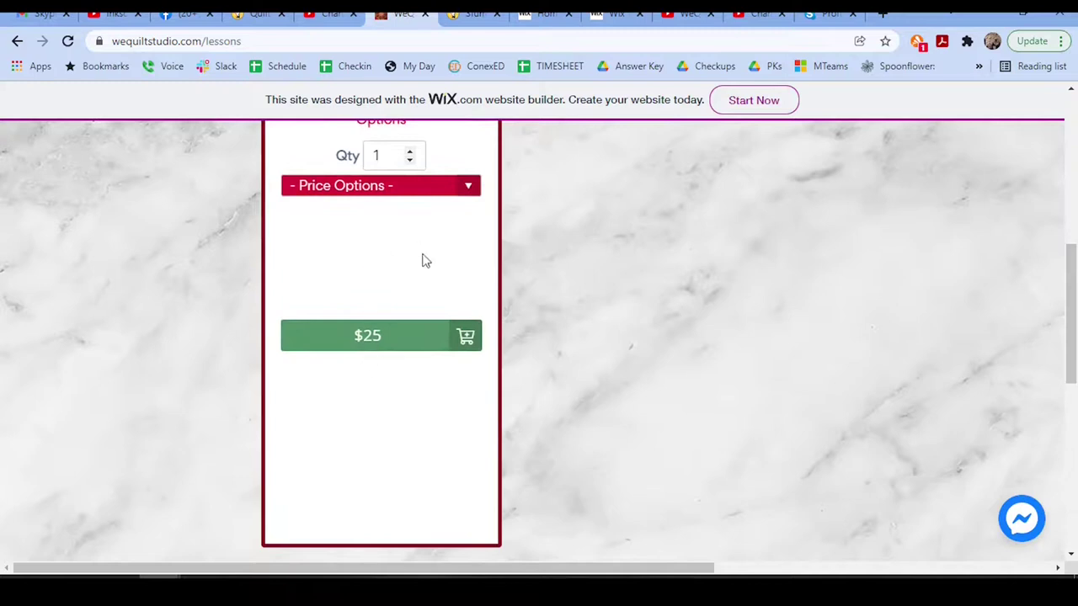
{"action": "left_click", "coordinate": [466, 185]}
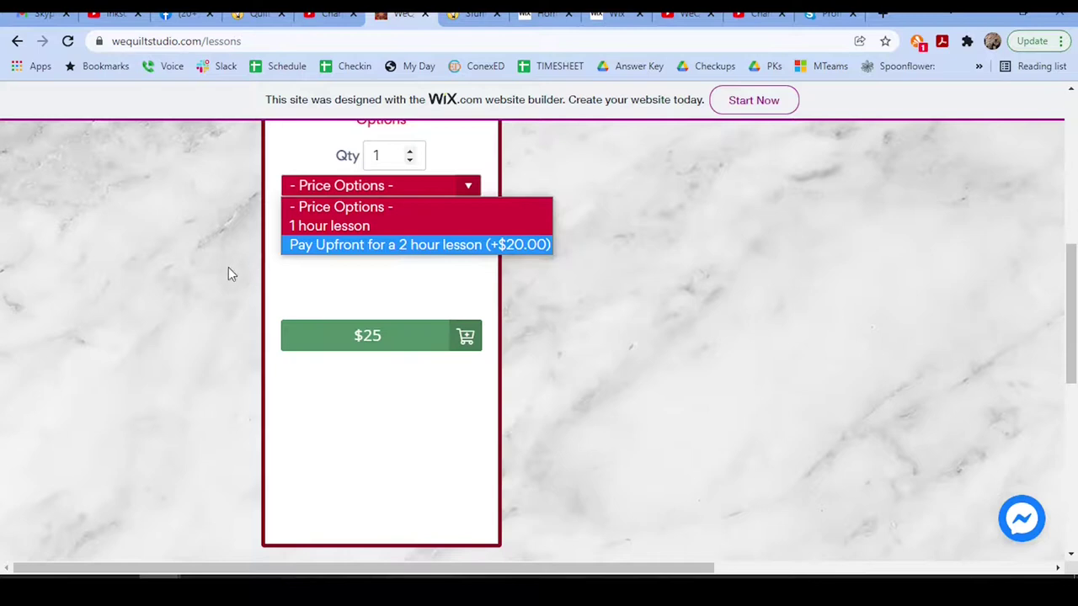
{"action": "left_click", "coordinate": [200, 273]}
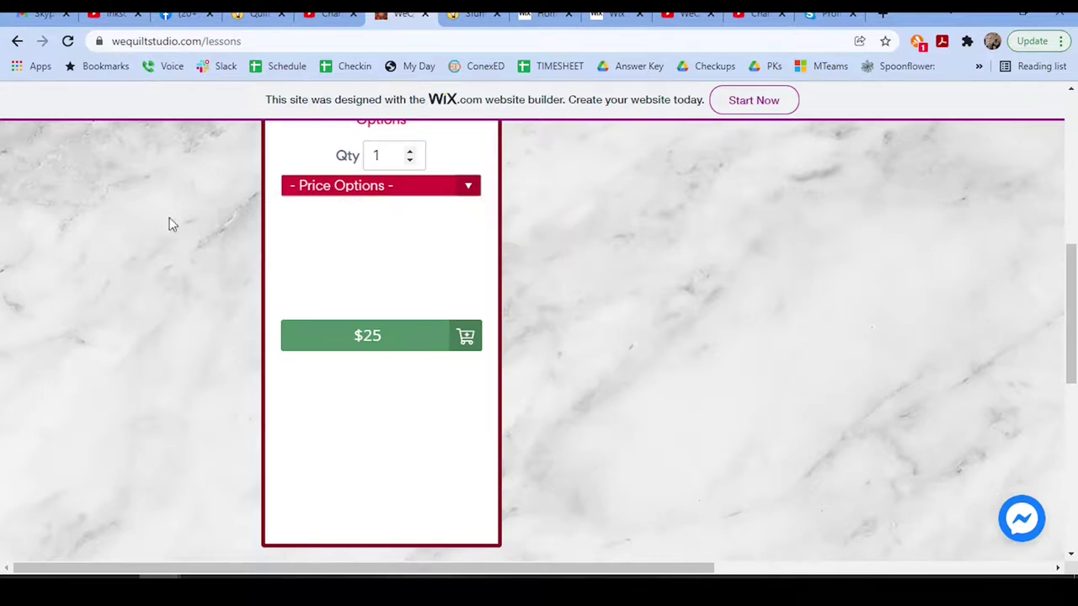
{"action": "mouse_move", "coordinate": [1072, 342]}
{"action": "left_mouse_down"}
{"action": "mouse_move", "coordinate": [1070, 309]}
{"action": "mouse_move", "coordinate": [1074, 335]}
{"action": "left_mouse_up"}
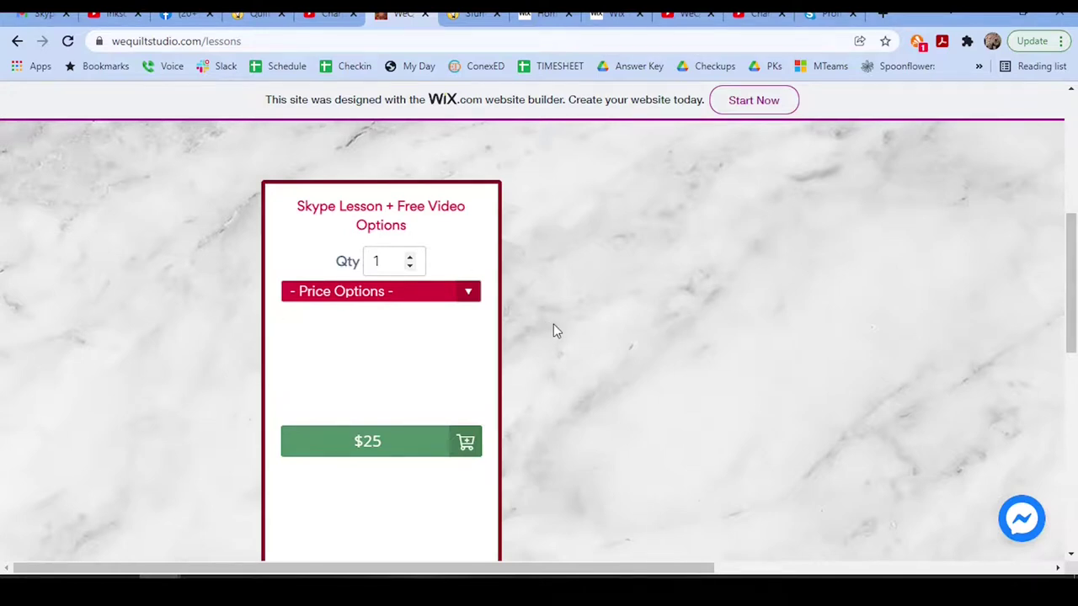
{"action": "left_click_drag", "start_coordinate": [1071, 331], "coordinate": [1070, 271]}
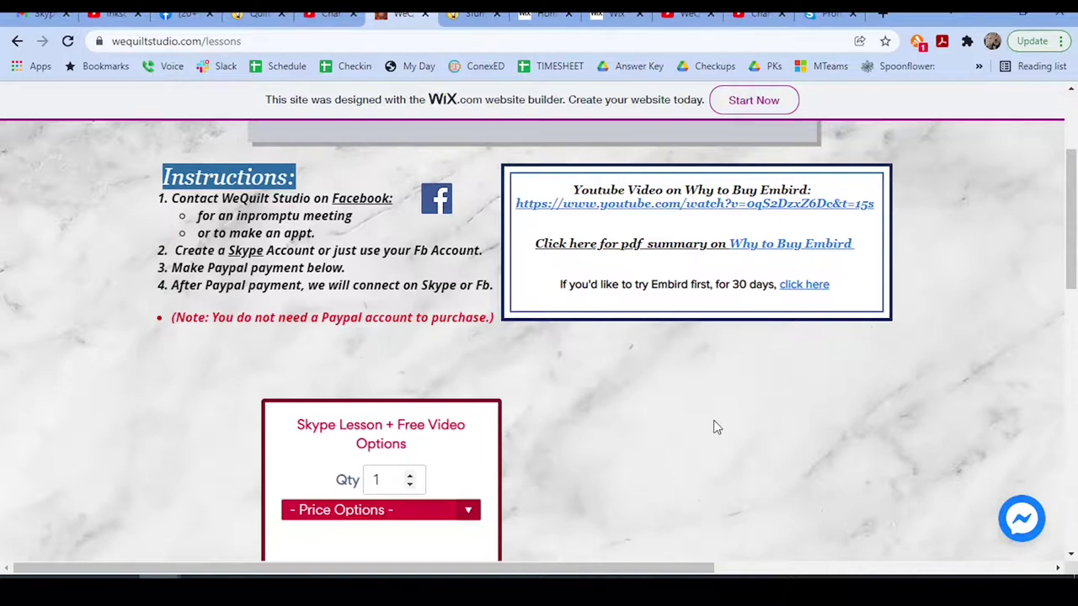
{"action": "left_click_drag", "start_coordinate": [1062, 275], "coordinate": [1069, 331]}
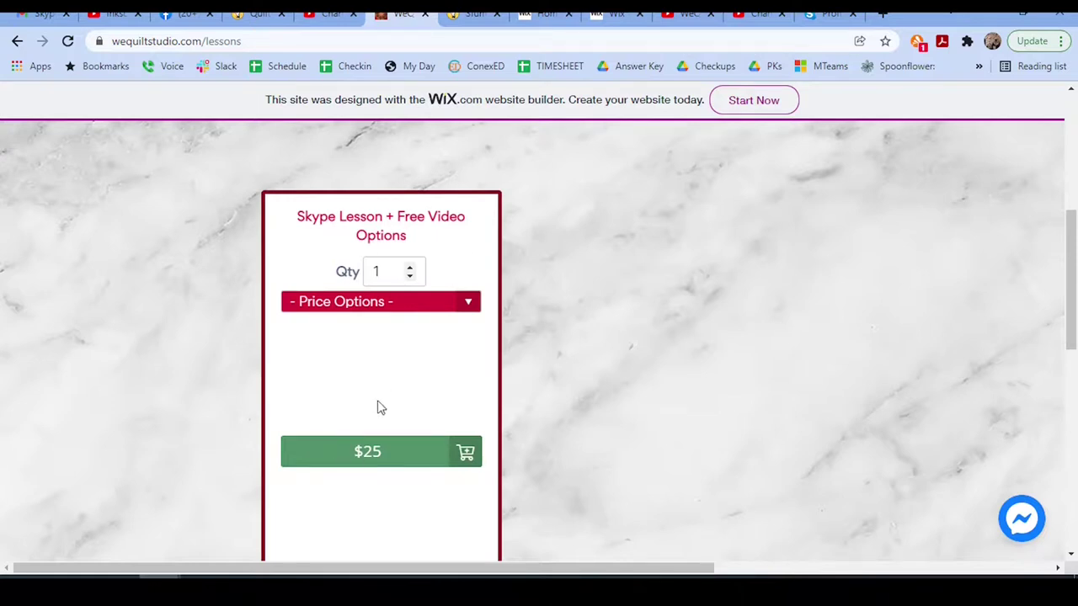
- Choose the 1 hour lesson price option and add one Skype lesson to the cart
{"action": "left_click", "coordinate": [469, 303]}
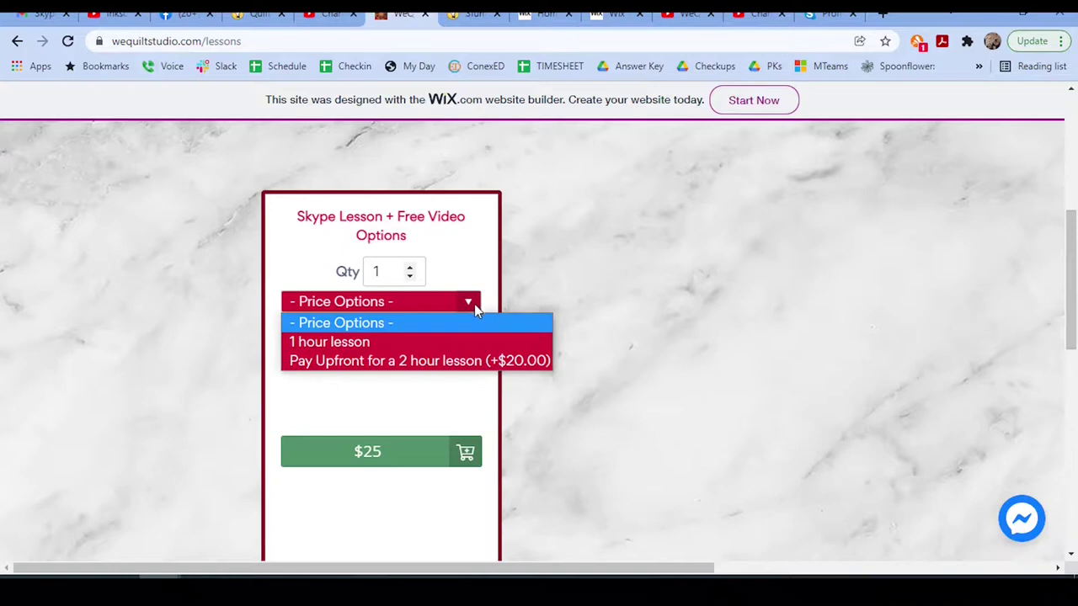
{"action": "left_click", "coordinate": [340, 343]}
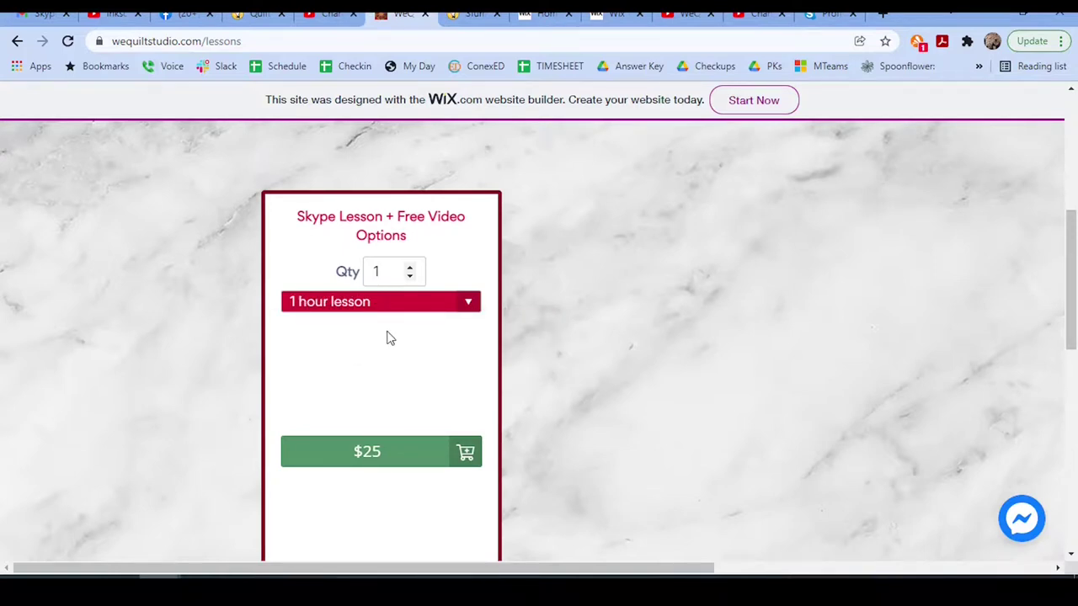
{"action": "left_click", "coordinate": [468, 459]}
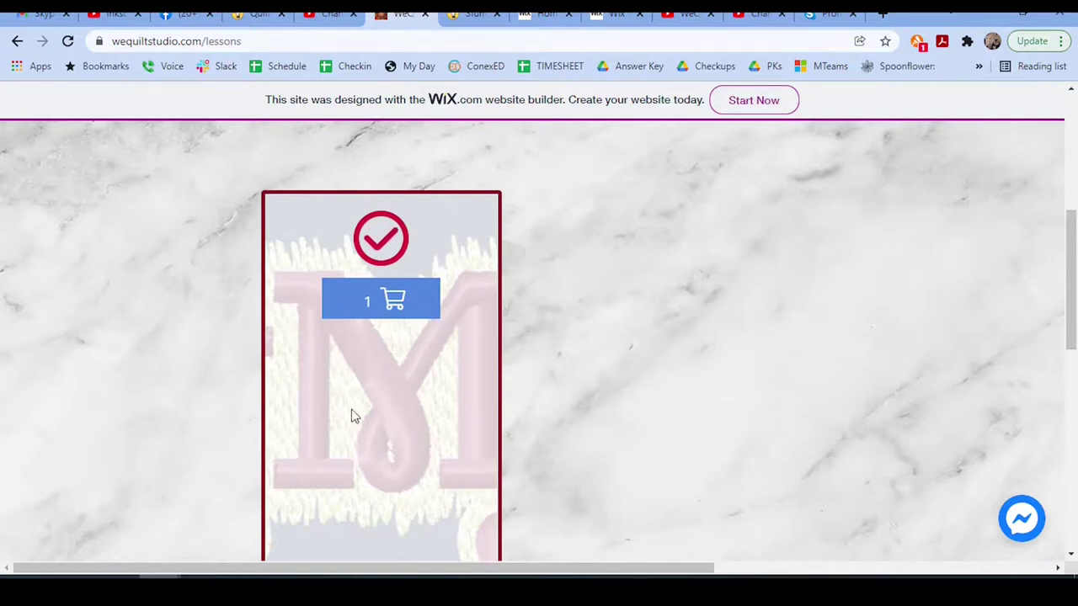
- Dismiss the added-to-cart confirmation on the Skype lesson card and reload the Online Lessons page
{"action": "left_click", "coordinate": [380, 241]}
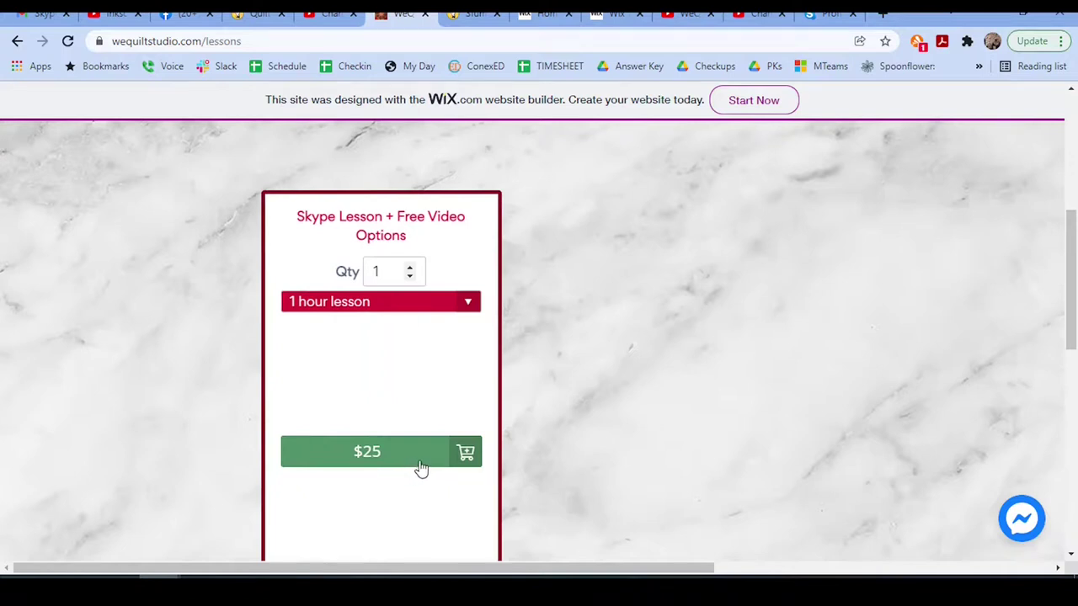
{"action": "mouse_move", "coordinate": [1074, 264]}
{"action": "left_mouse_down"}
{"action": "mouse_move", "coordinate": [1075, 312]}
{"action": "mouse_move", "coordinate": [1074, 274]}
{"action": "left_mouse_up"}
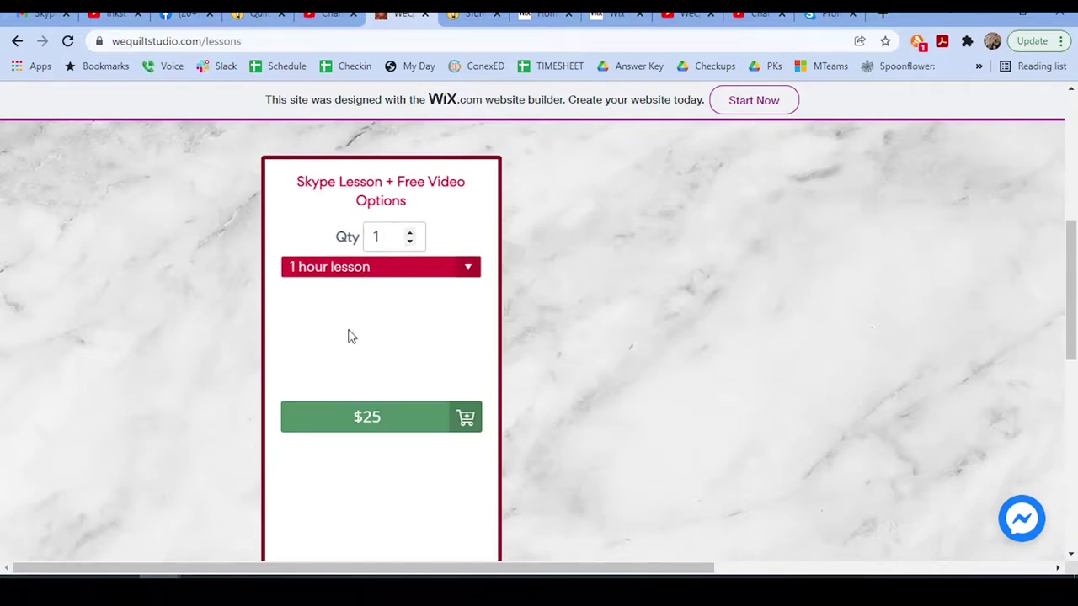
{"action": "left_click", "coordinate": [67, 40]}
- Read the Skype Lesson + Free Video description through to the lesson fees and contact details
{"action": "scroll", "coordinate": [217, 287], "scroll_direction": "down", "scroll_amount": 5}
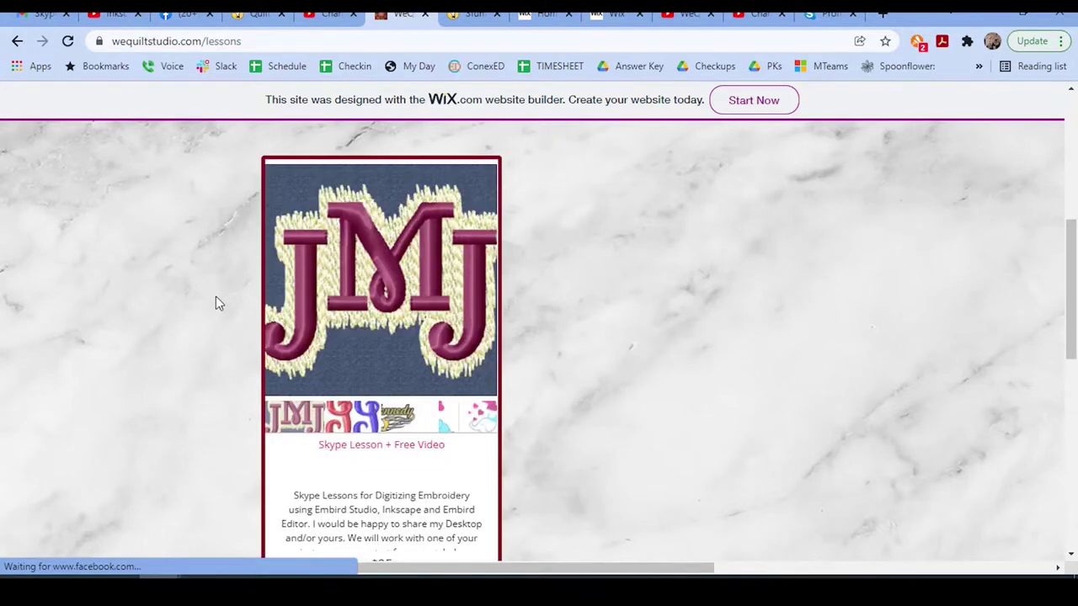
{"action": "left_click_drag", "start_coordinate": [1067, 234], "coordinate": [1072, 280]}
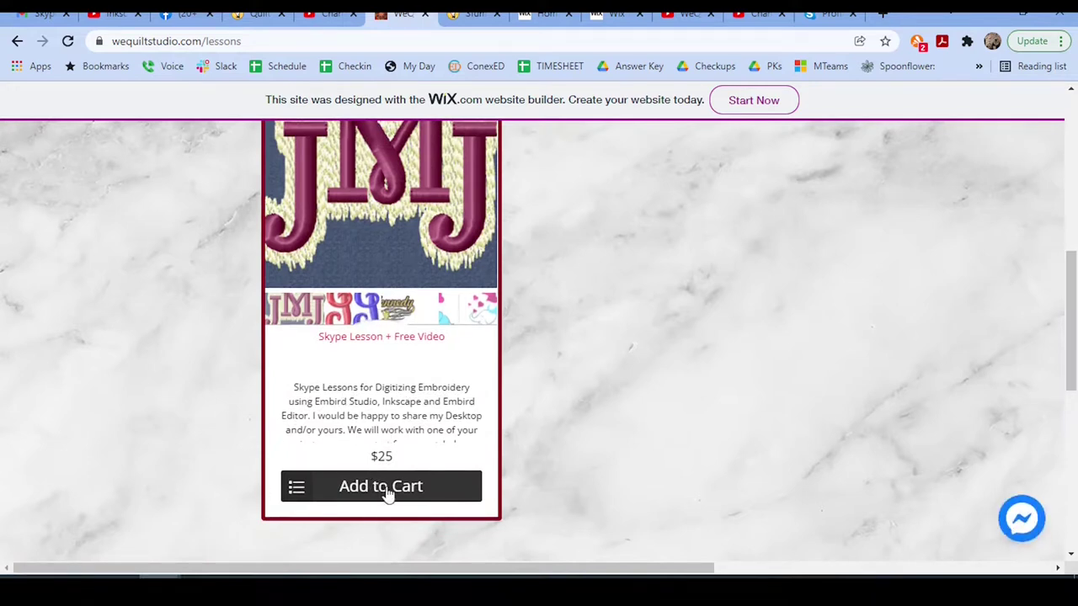
{"action": "scroll", "coordinate": [378, 409], "scroll_direction": "down", "scroll_amount": 3}
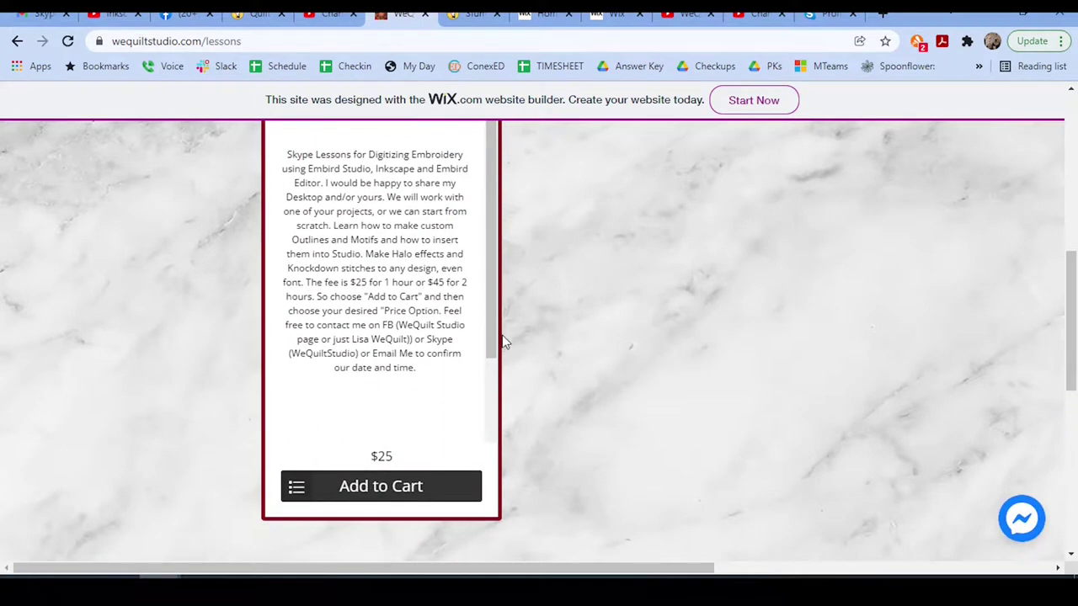
{"action": "left_click_drag", "start_coordinate": [492, 337], "coordinate": [502, 410]}
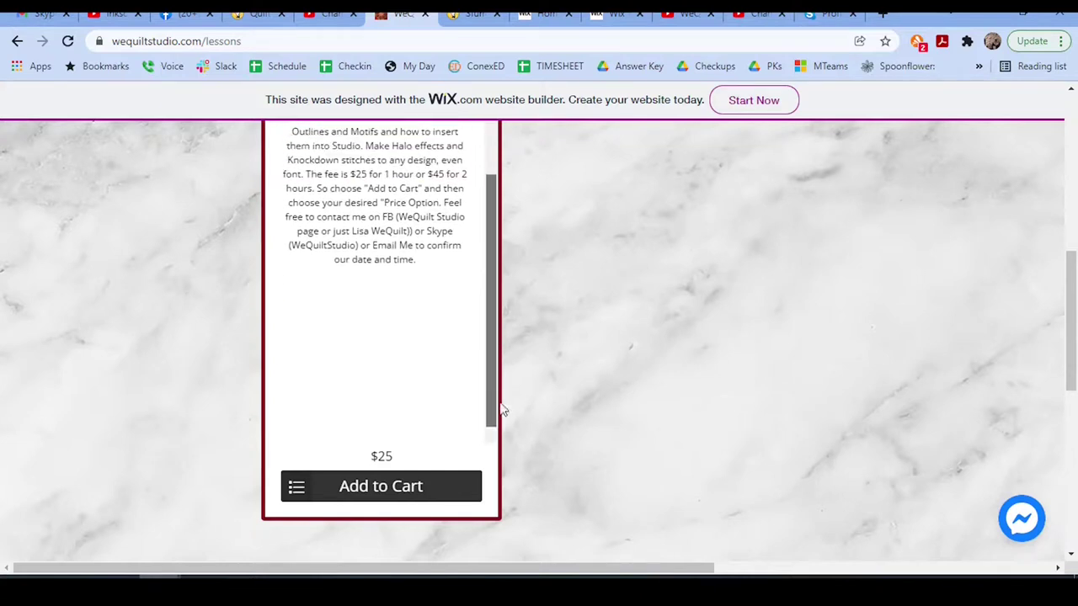
- Open the purchase options of the Skype Lesson + Free Video offer, choose 1 hour lesson and add one to the cart
{"action": "left_click", "coordinate": [399, 488]}
{"action": "scroll", "coordinate": [383, 484], "scroll_direction": "down", "scroll_amount": 3}
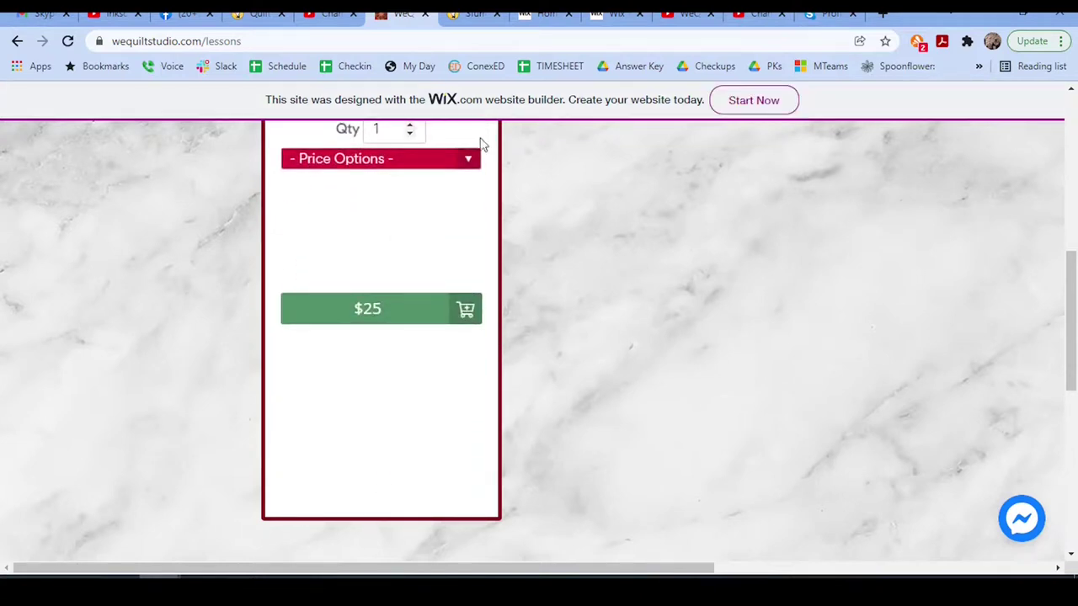
{"action": "scroll", "coordinate": [758, 336], "scroll_direction": "up", "scroll_amount": 3}
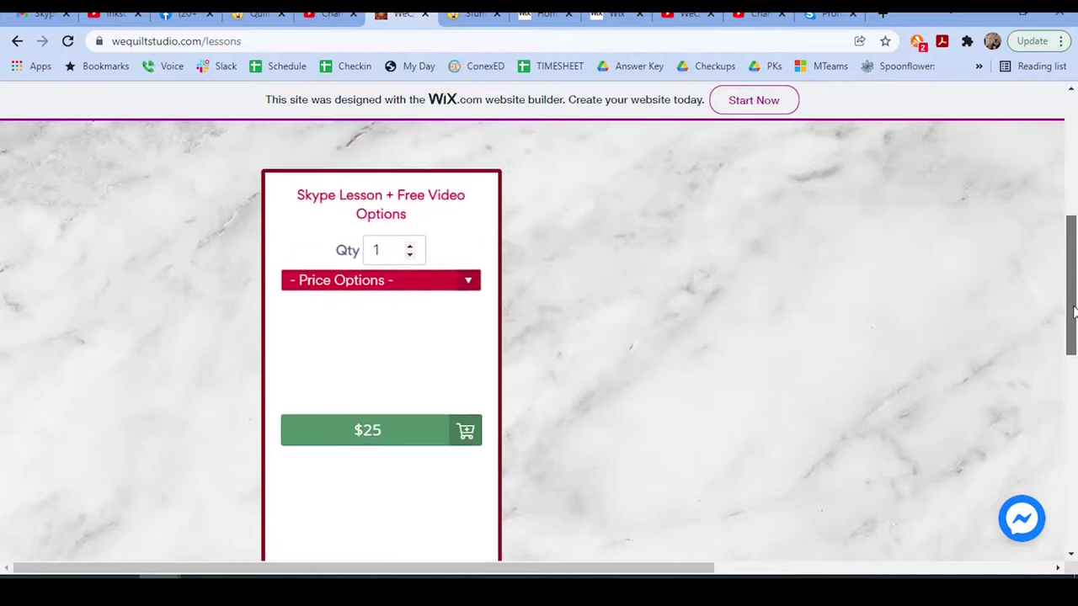
{"action": "left_click", "coordinate": [469, 285]}
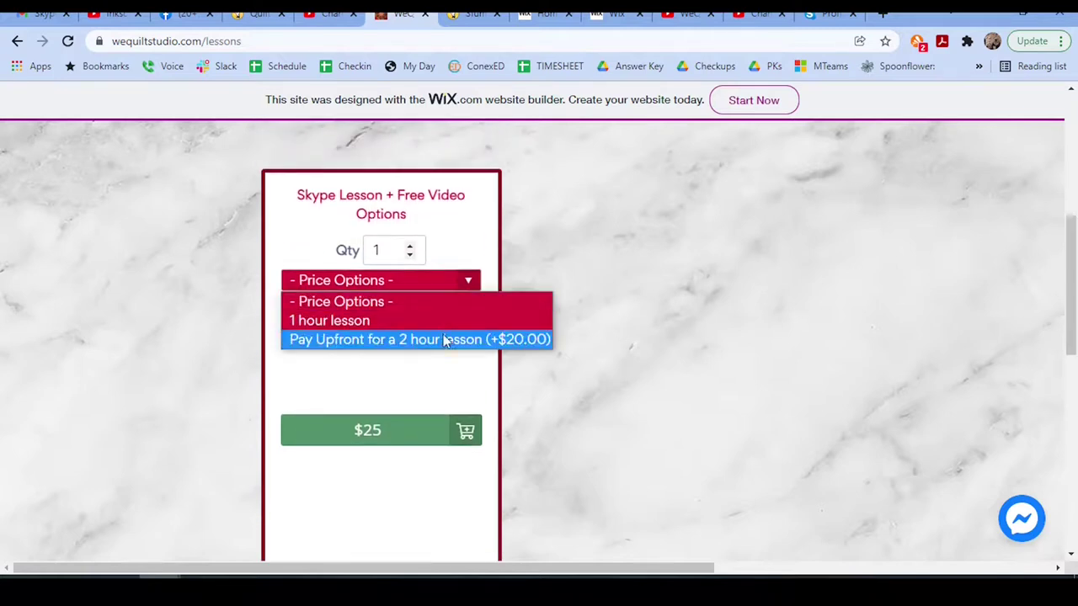
{"action": "left_click", "coordinate": [354, 320]}
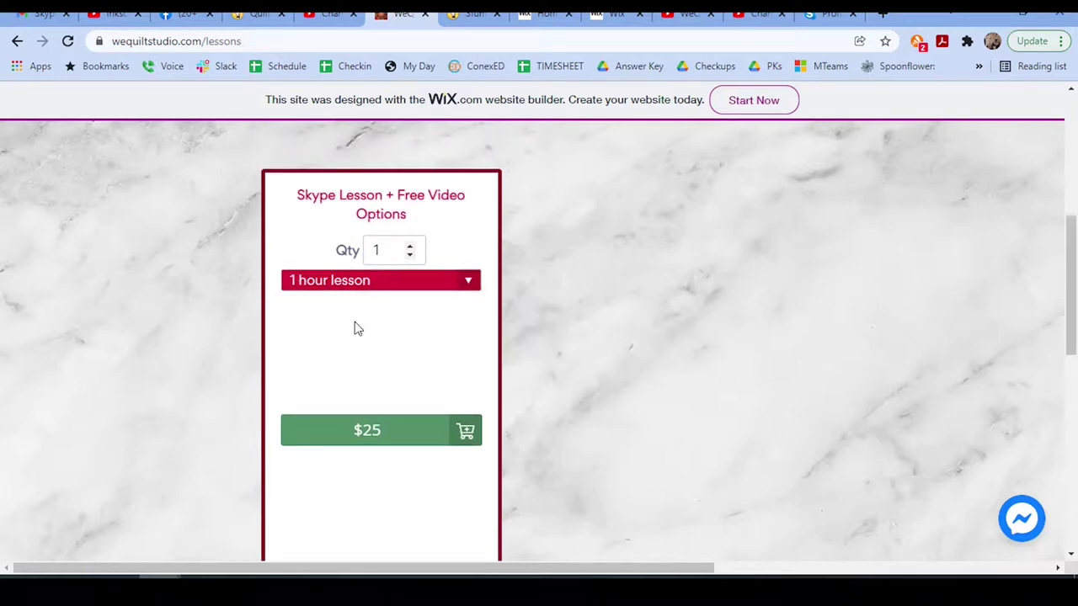
{"action": "left_click", "coordinate": [468, 435]}
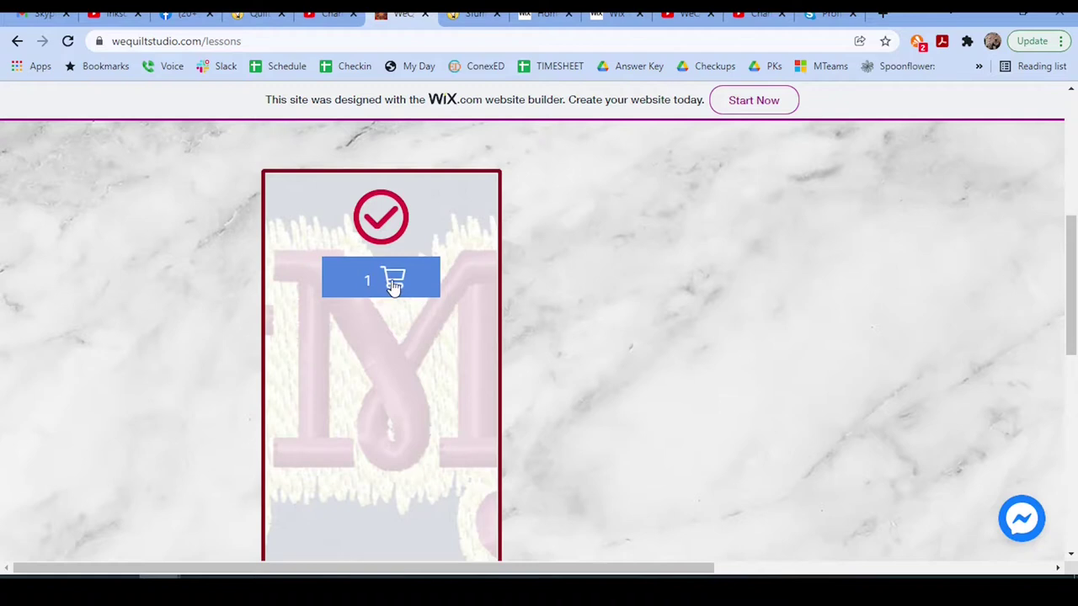
- Close the cart confirmation, reload the page and return to the Online Lessons instructions to review them
{"action": "left_click", "coordinate": [381, 219]}
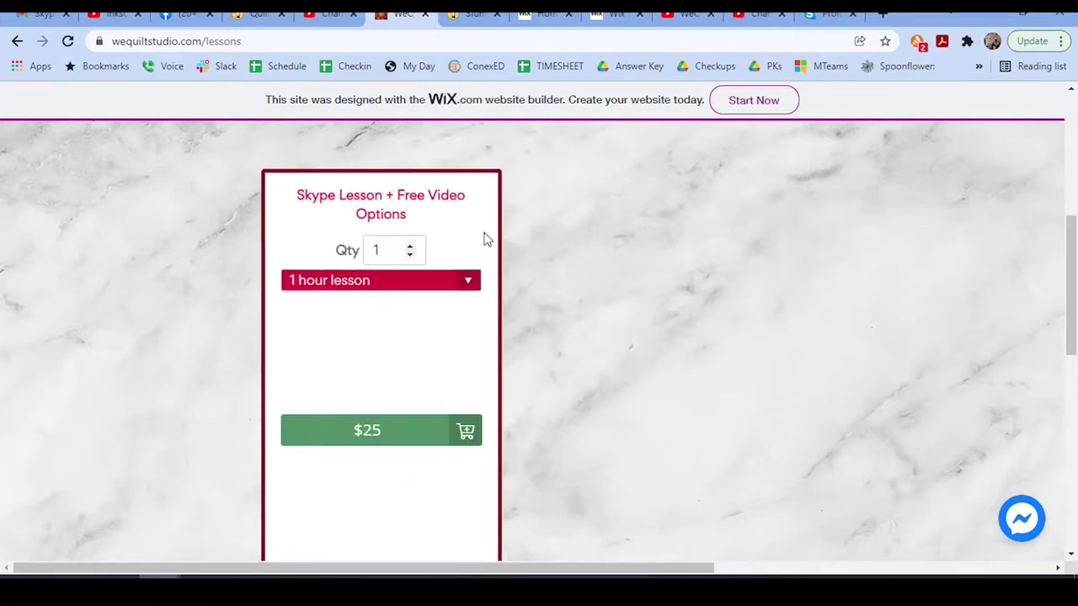
{"action": "left_click", "coordinate": [67, 40]}
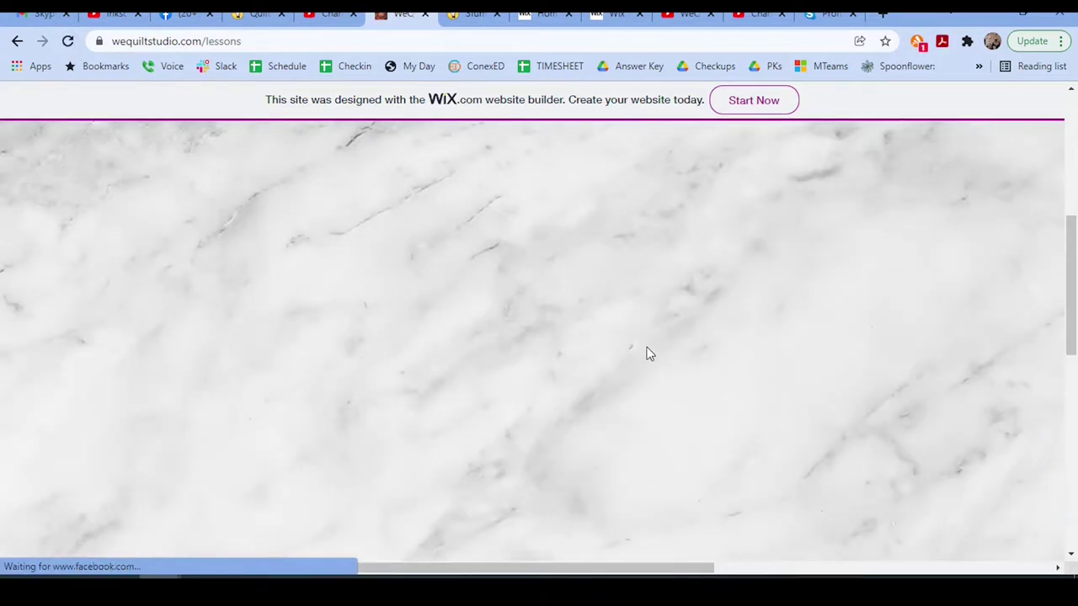
{"action": "left_click_drag", "start_coordinate": [1071, 271], "coordinate": [1071, 150]}
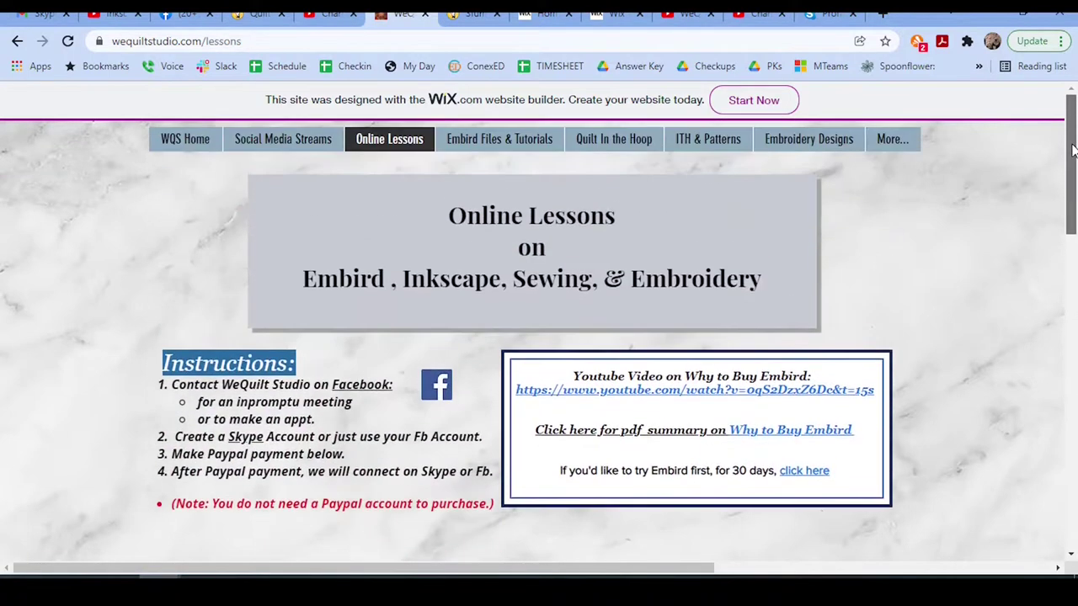
{"action": "scroll", "coordinate": [1046, 241], "scroll_direction": "down", "scroll_amount": 2}
{"action": "scroll", "coordinate": [1069, 223], "scroll_direction": "up", "scroll_amount": 1}
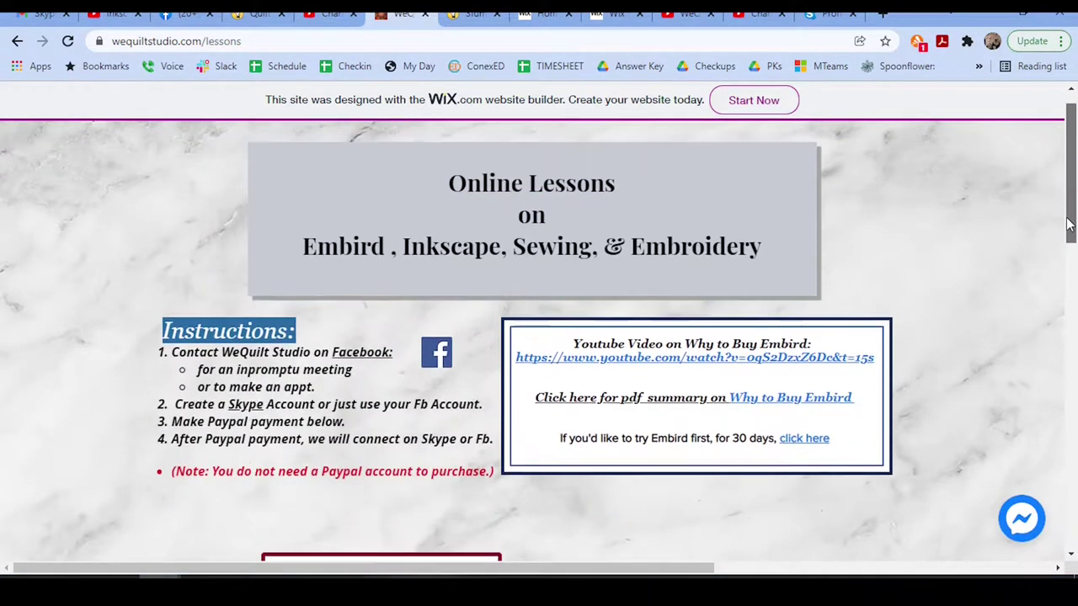